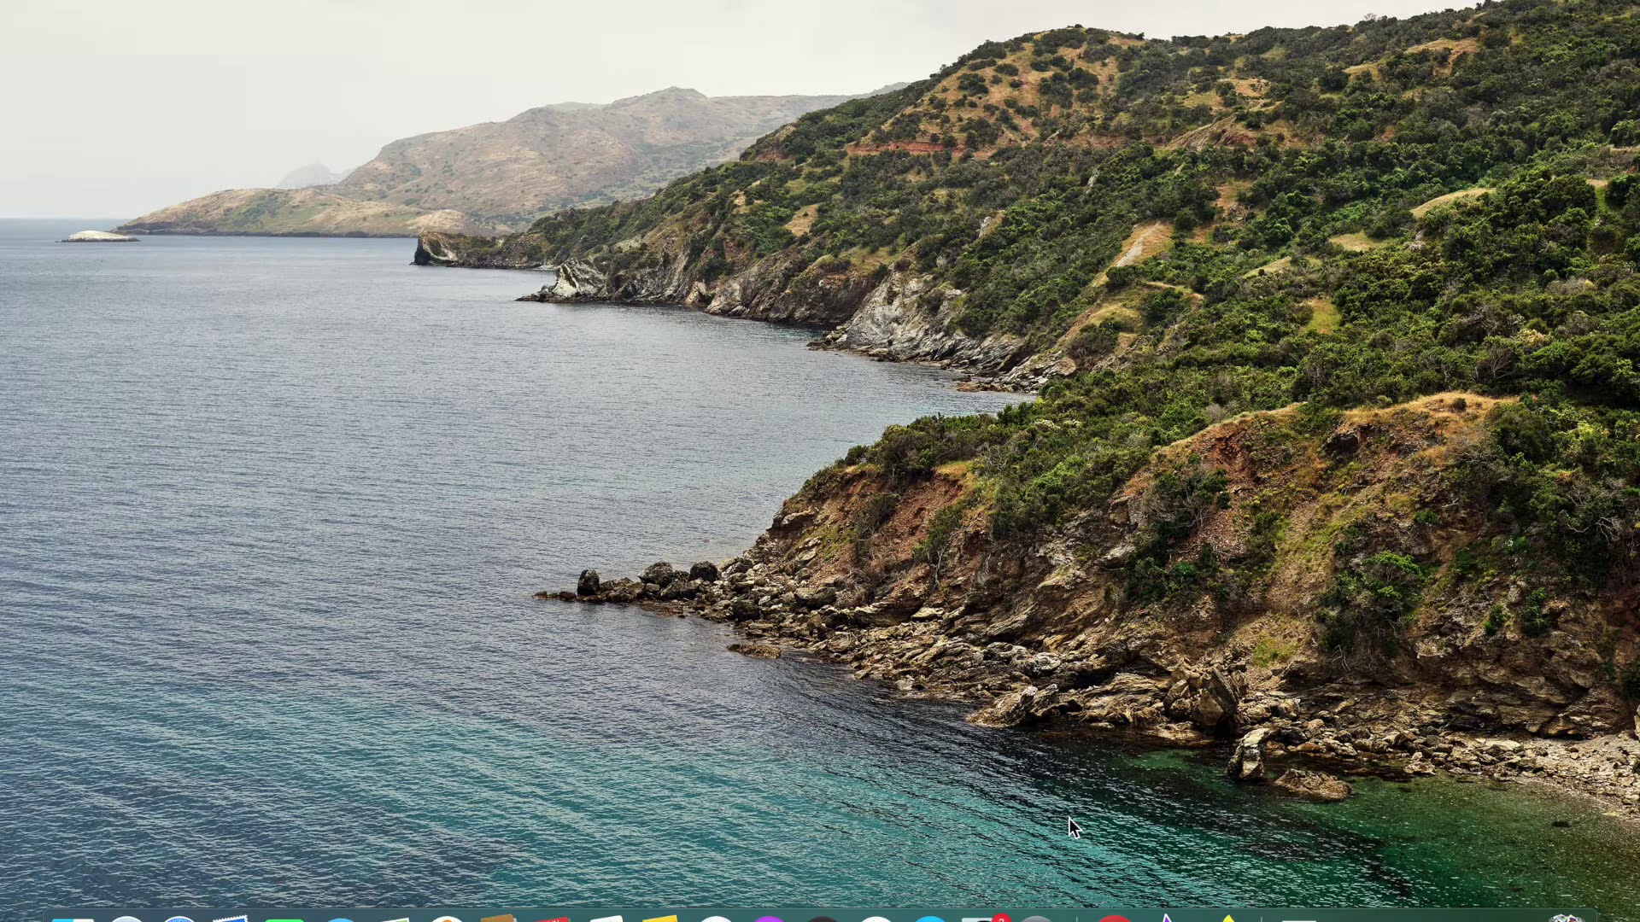
Download the BlueStacks installer from bluestacks.com in Chrome and open the downloaded .dmg
left_click(1110, 915)
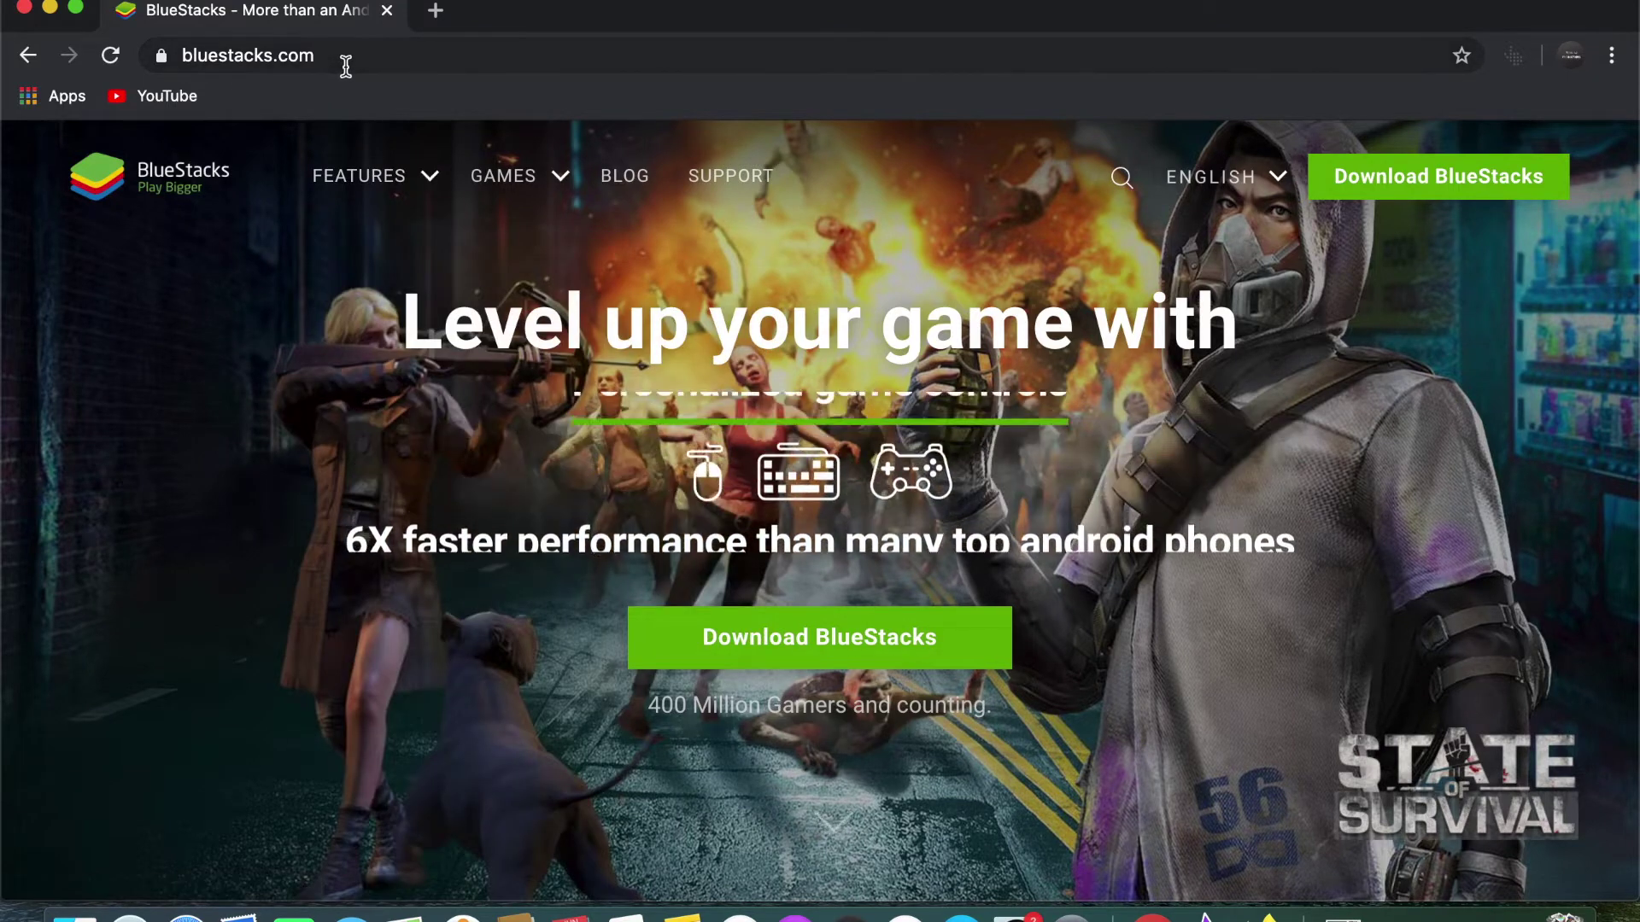
left_click(1417, 183)
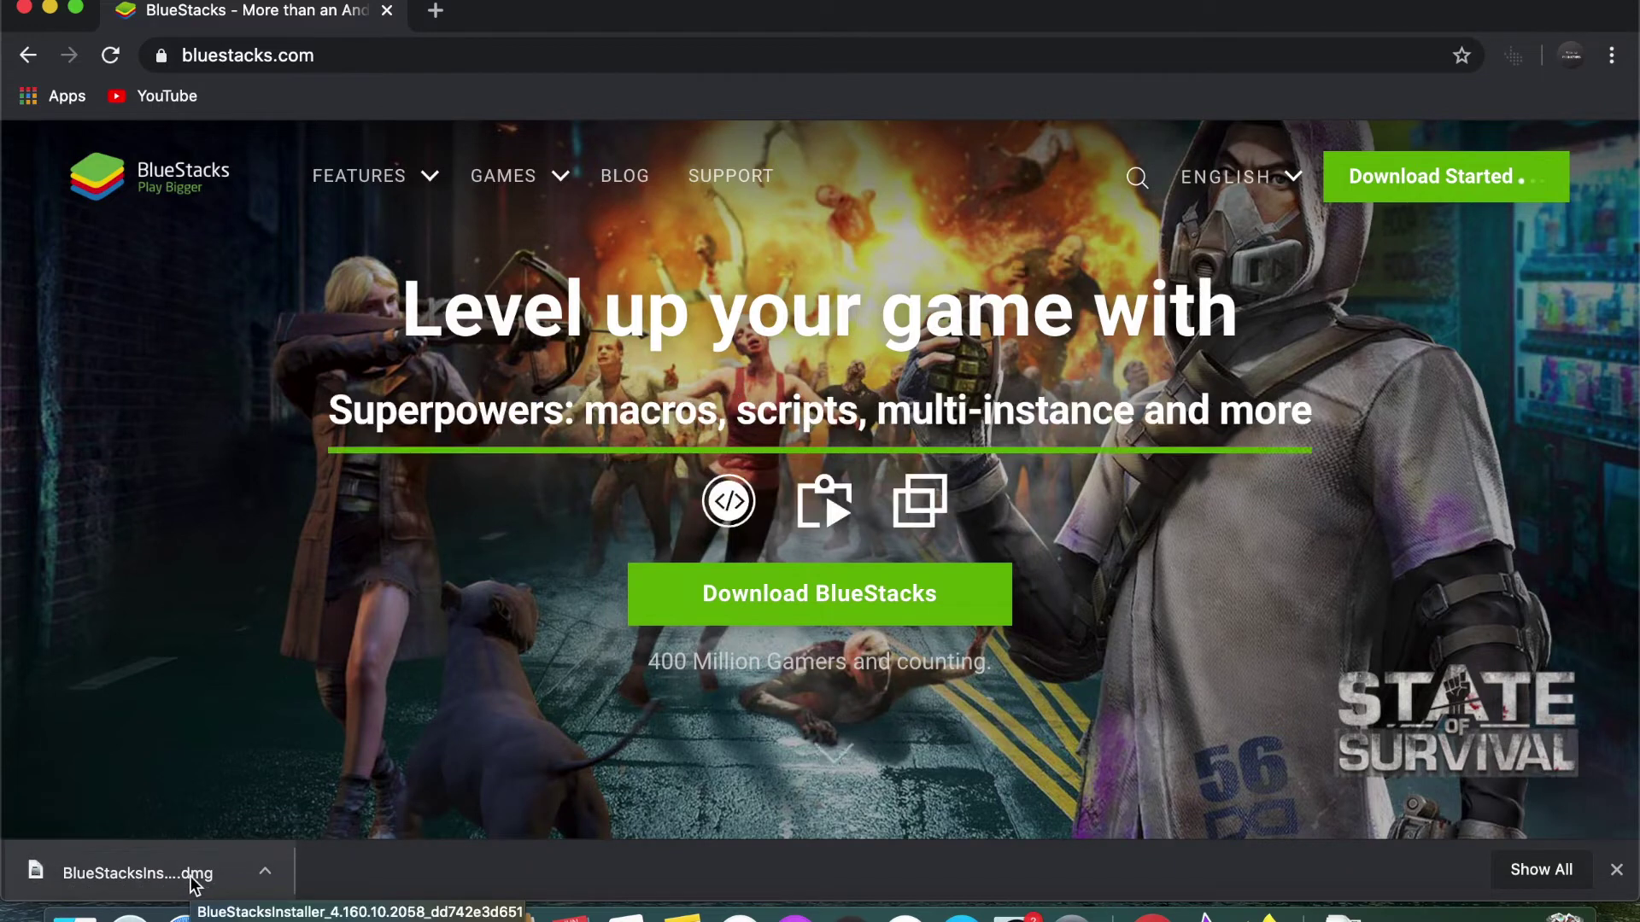
left_click(212, 873)
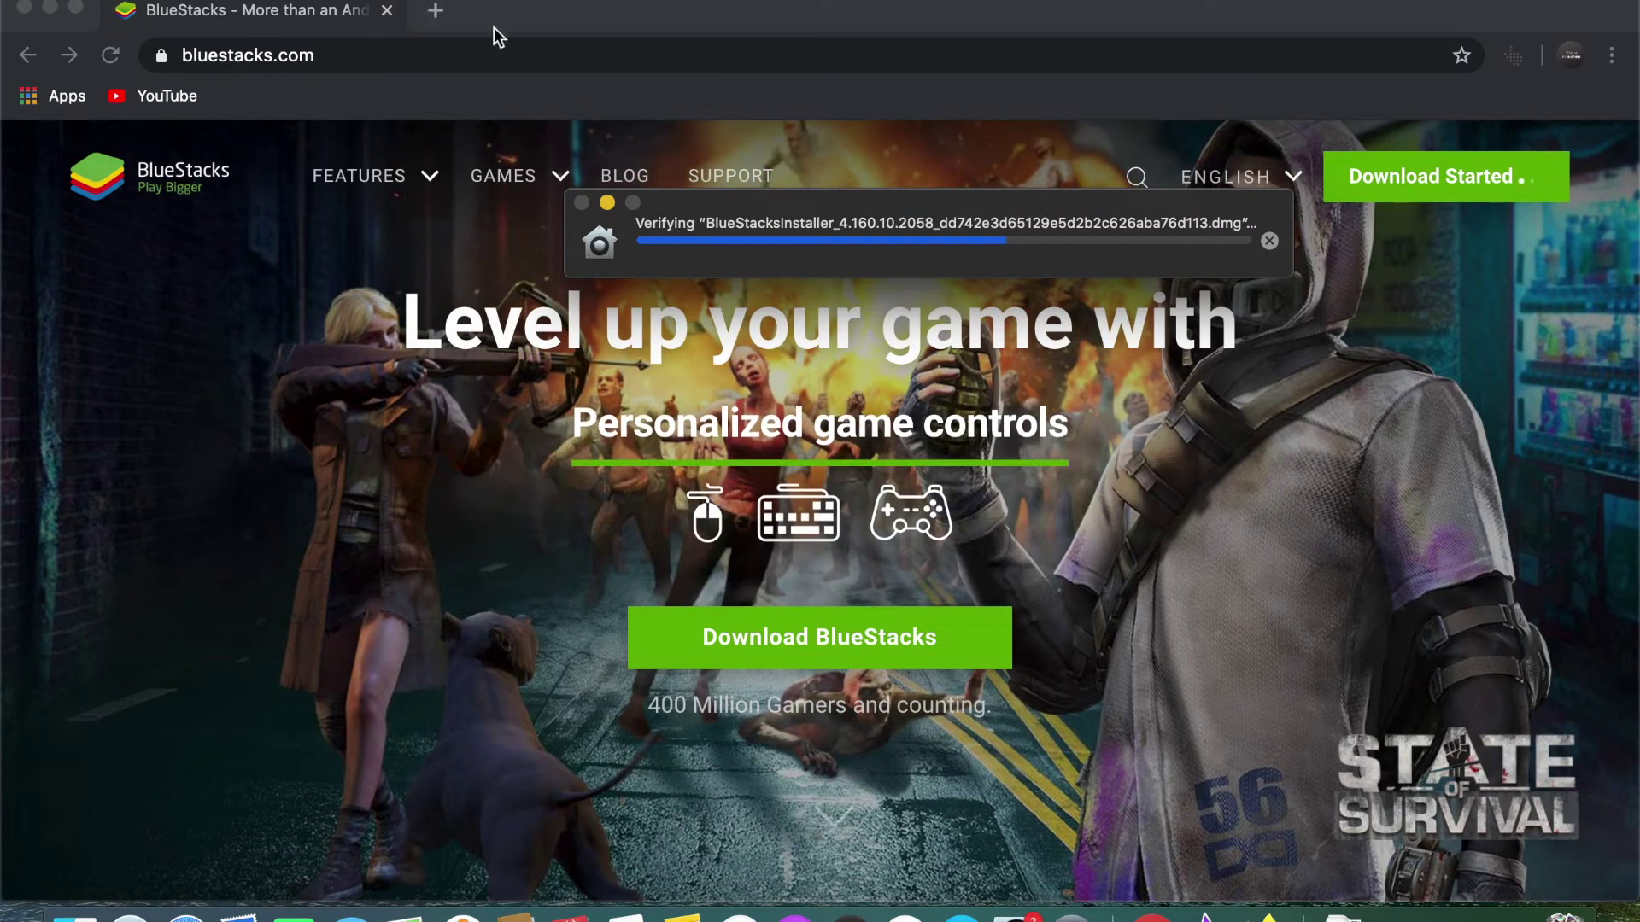
left_click(192, 9)
Minimize Chrome, dismiss the installer-blocked warning, and open System Preferences from the Apple menu
left_click(50, 10)
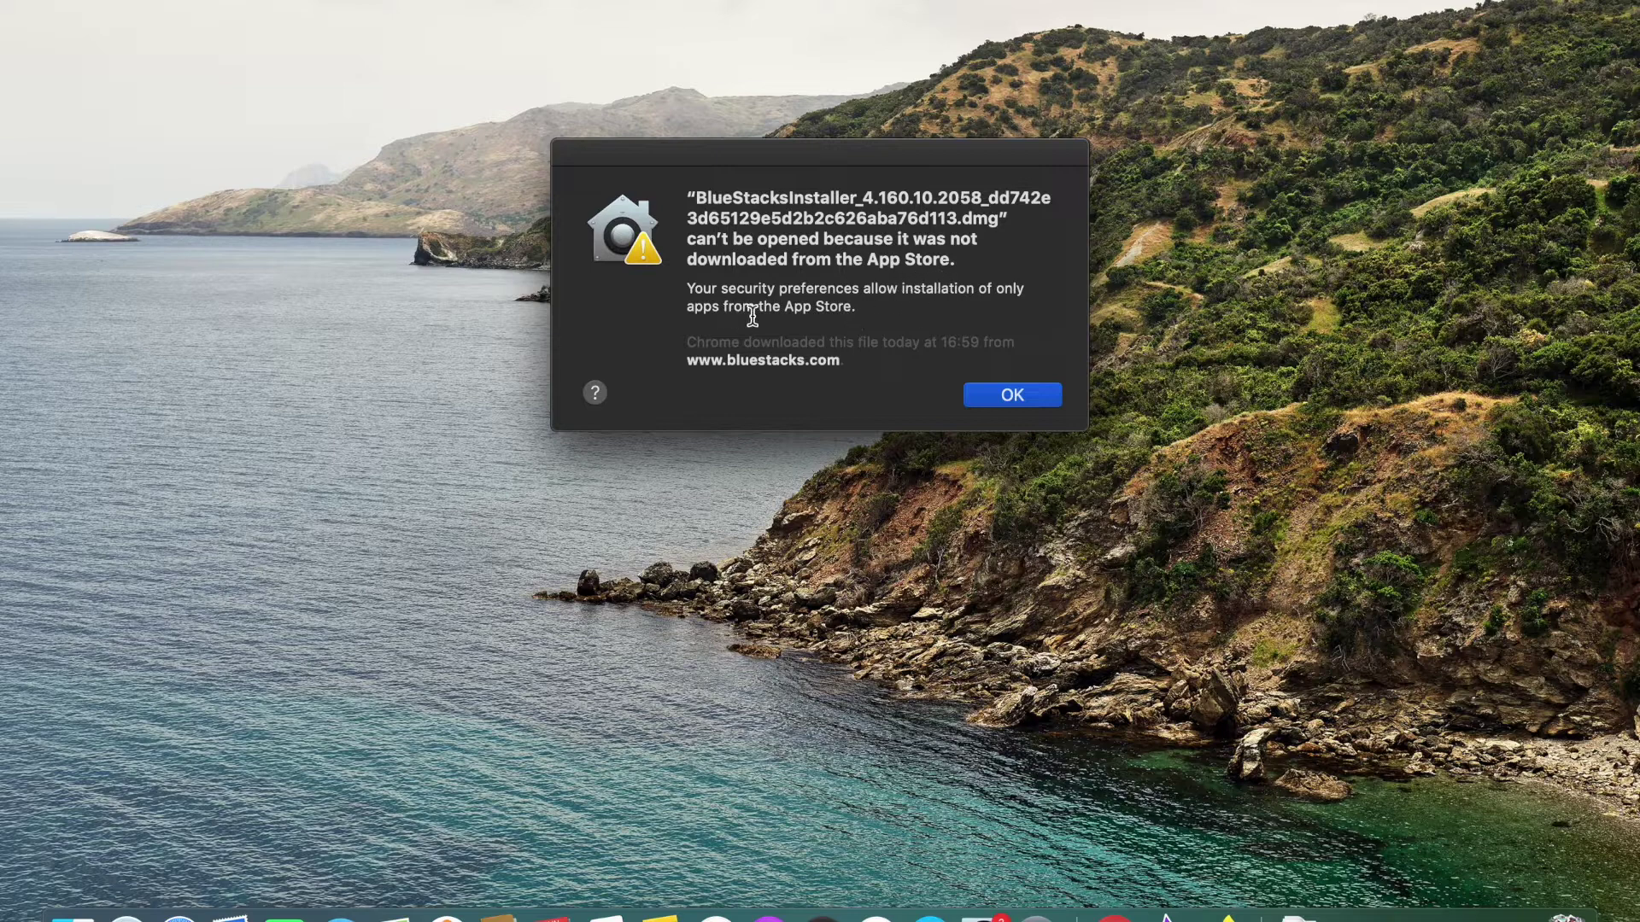
left_click(1008, 396)
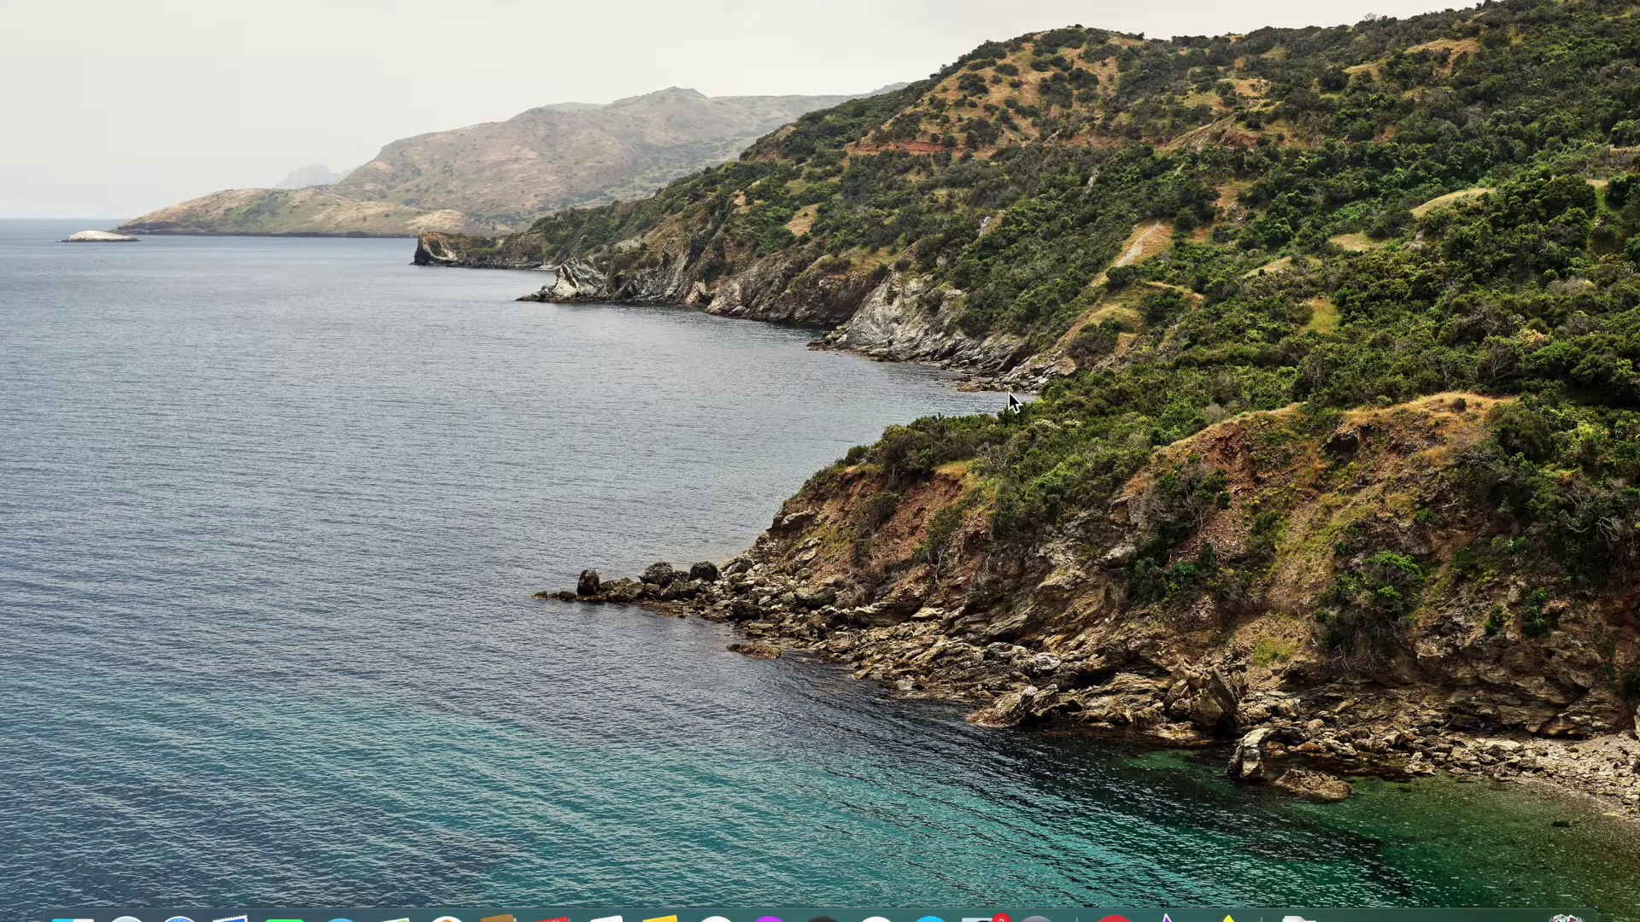
left_click(27, 0)
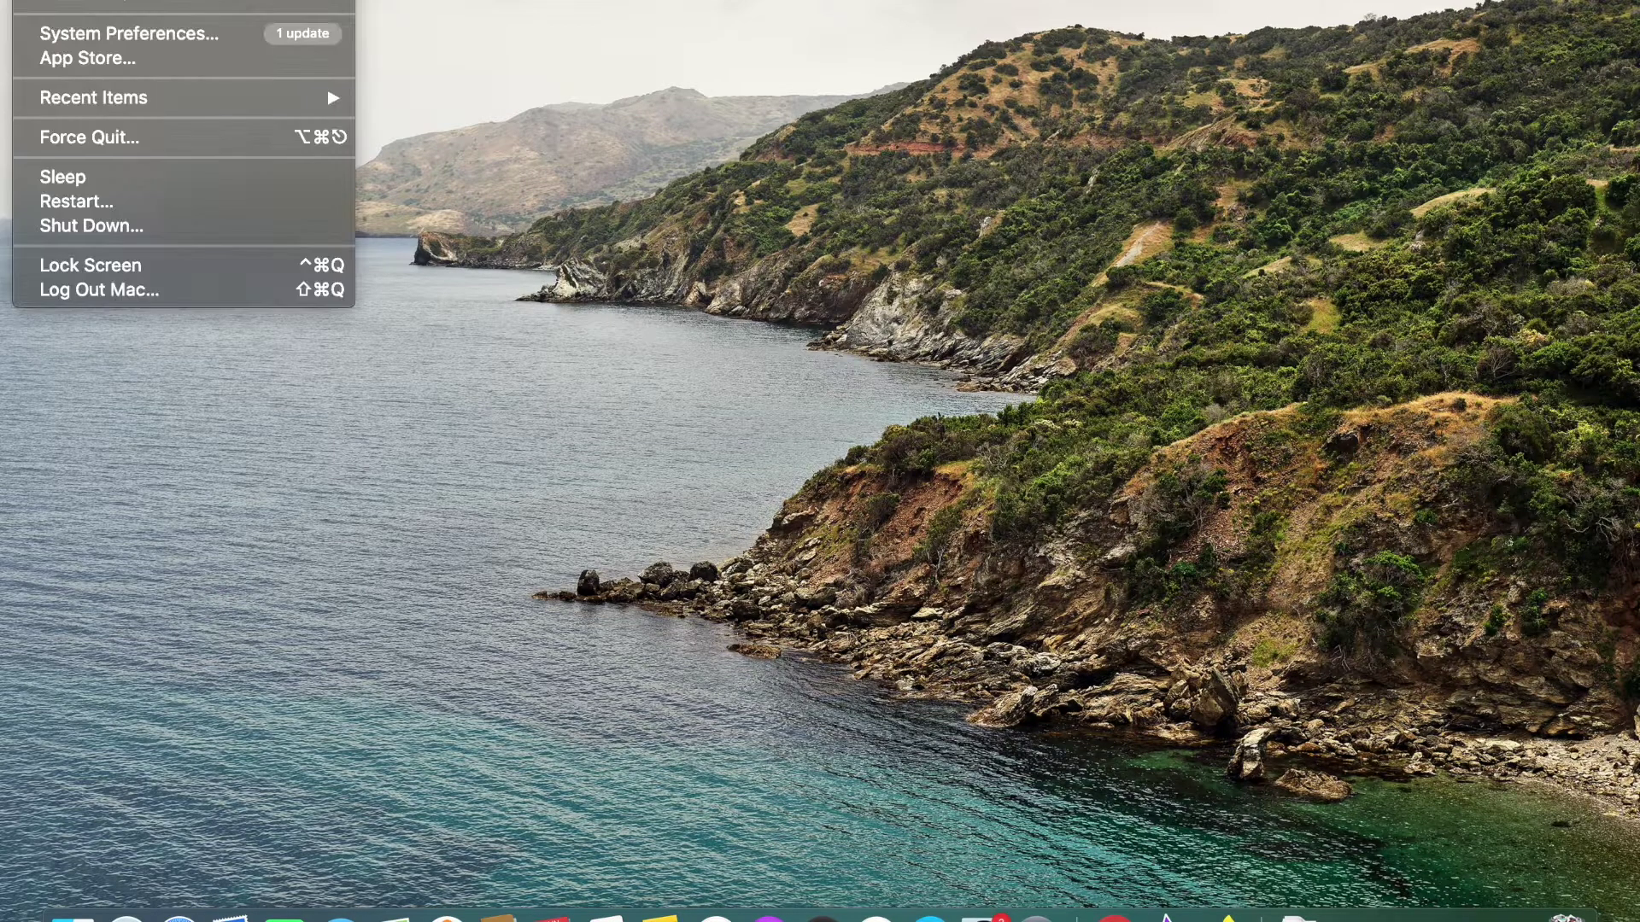
left_click(49, 35)
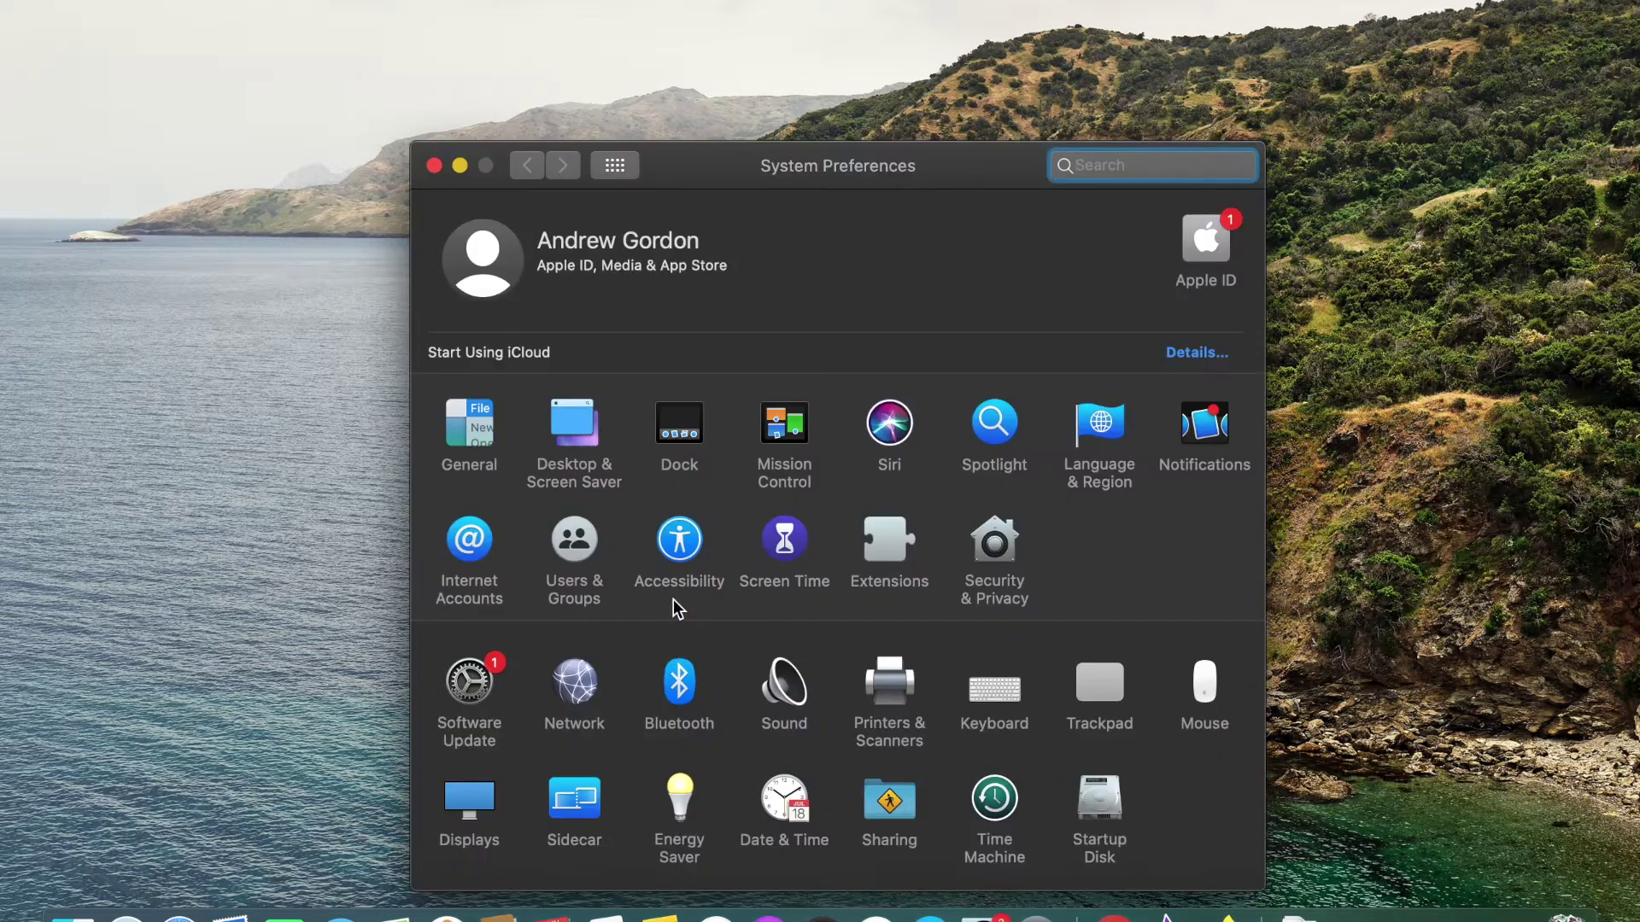
Unlock Security & Privacy with the password, allow BlueStacks via Open Anyway, then relock
left_click(1005, 550)
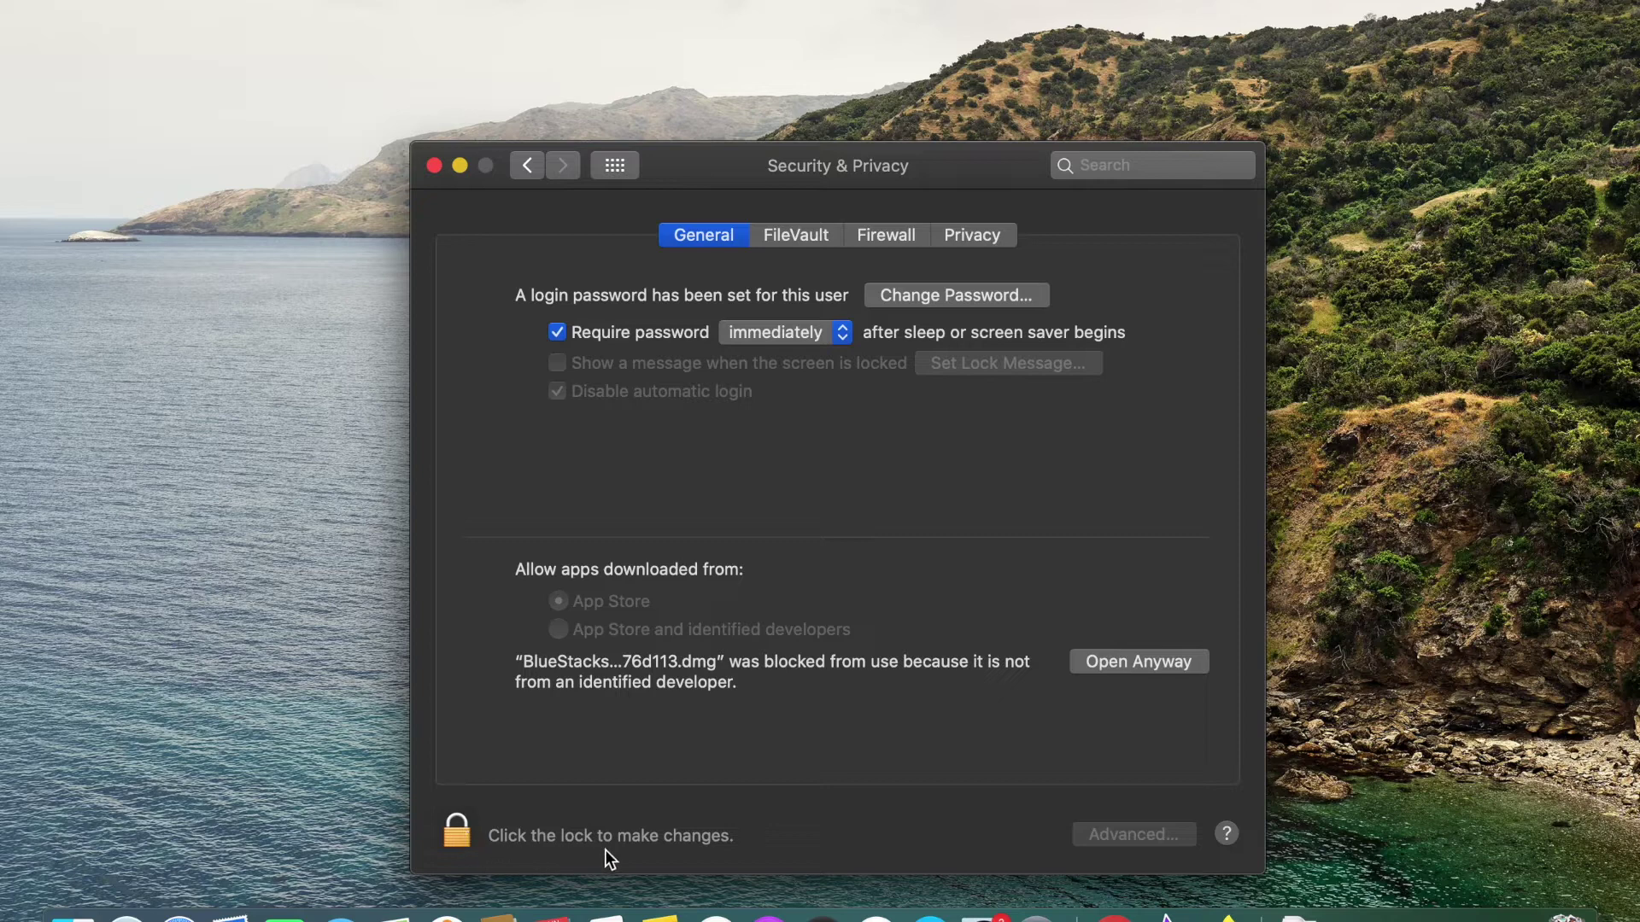
left_click(461, 841)
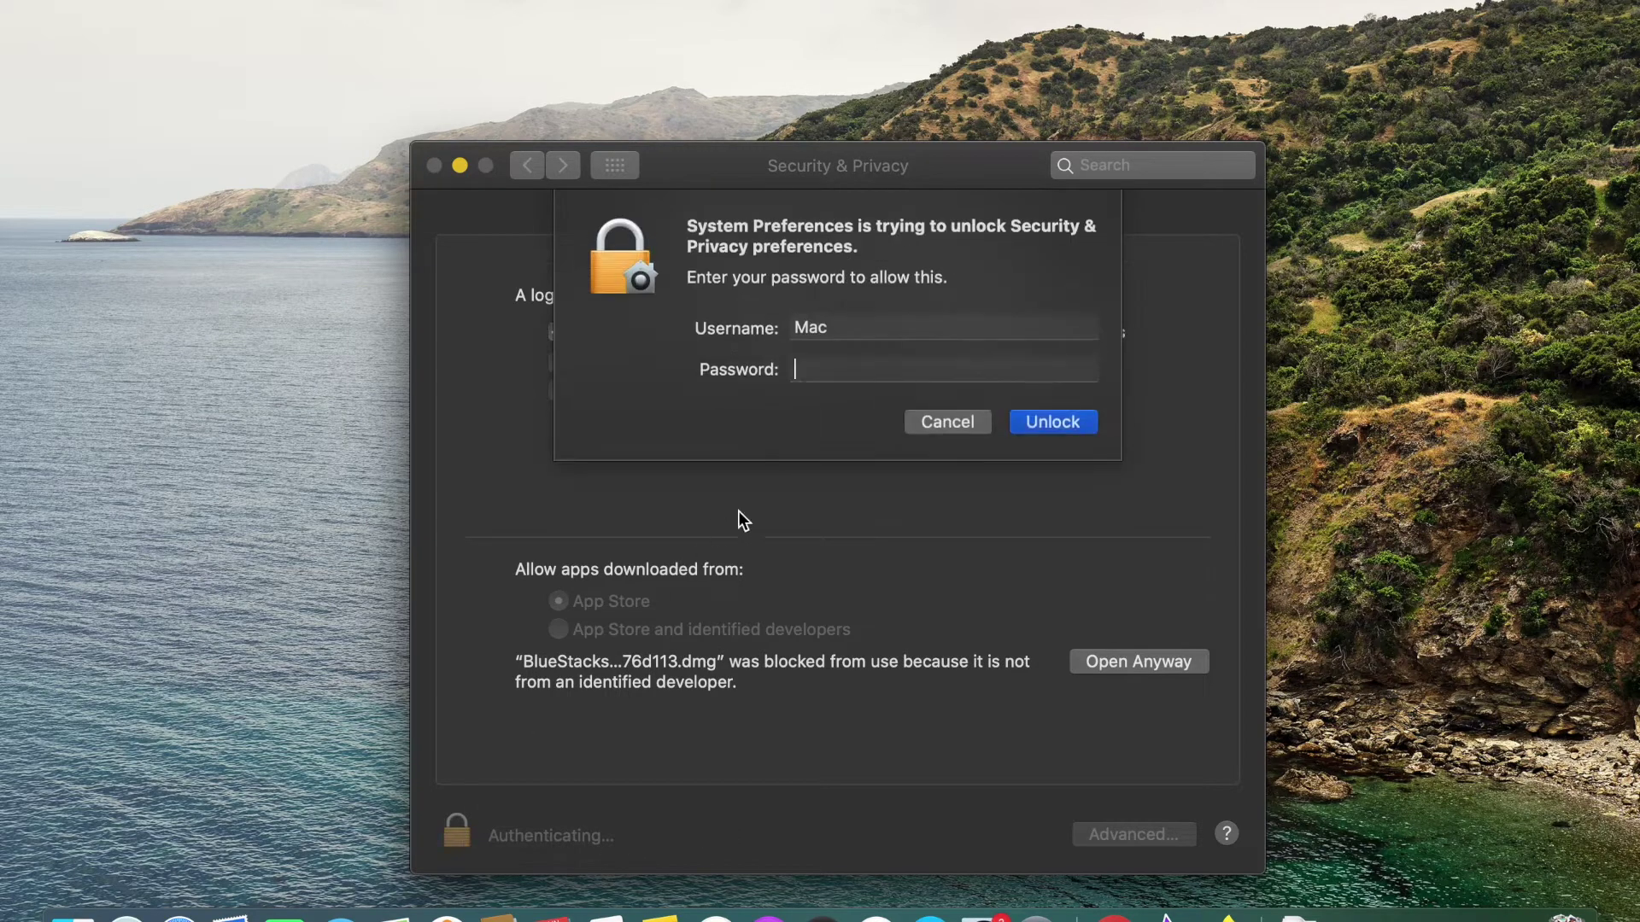
key("Return")
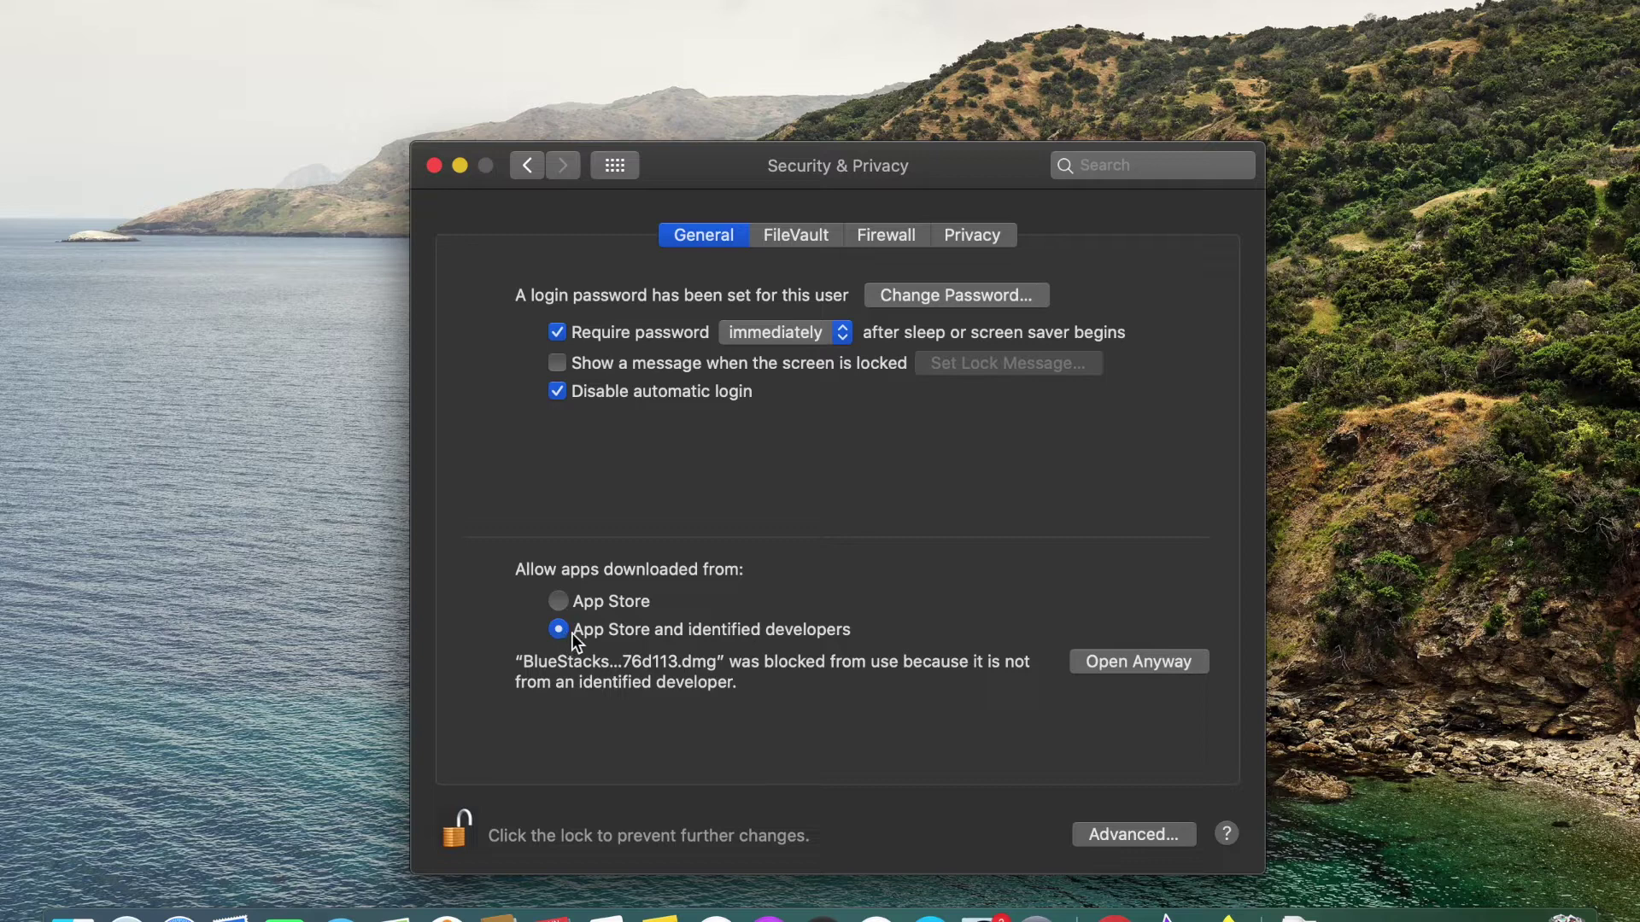
left_click(1119, 664)
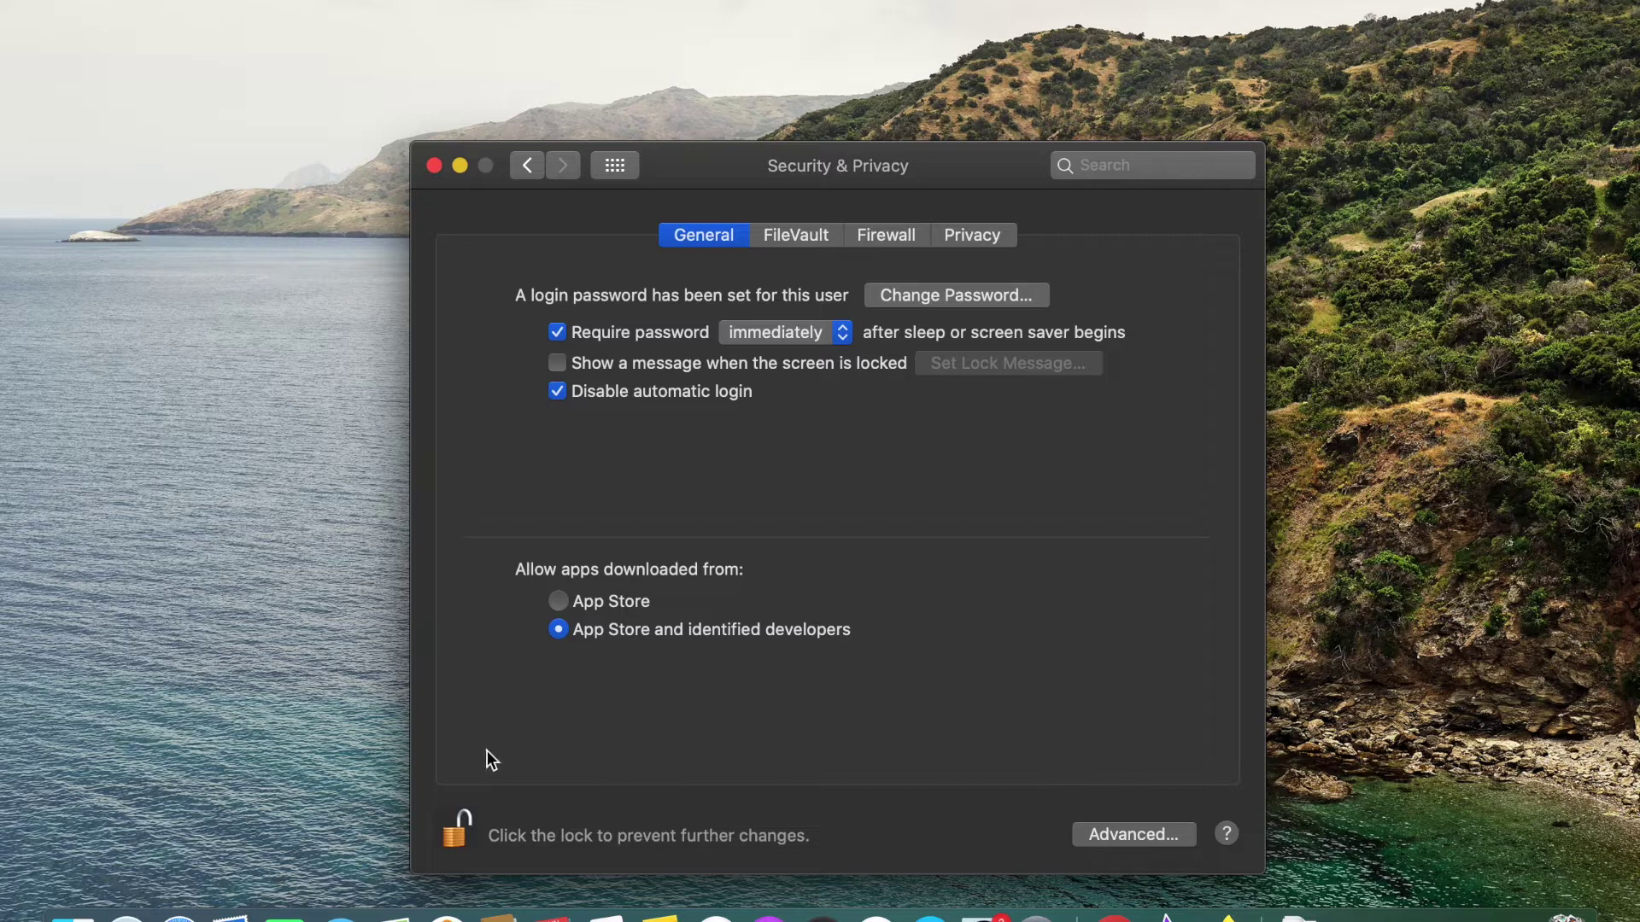
left_click(458, 820)
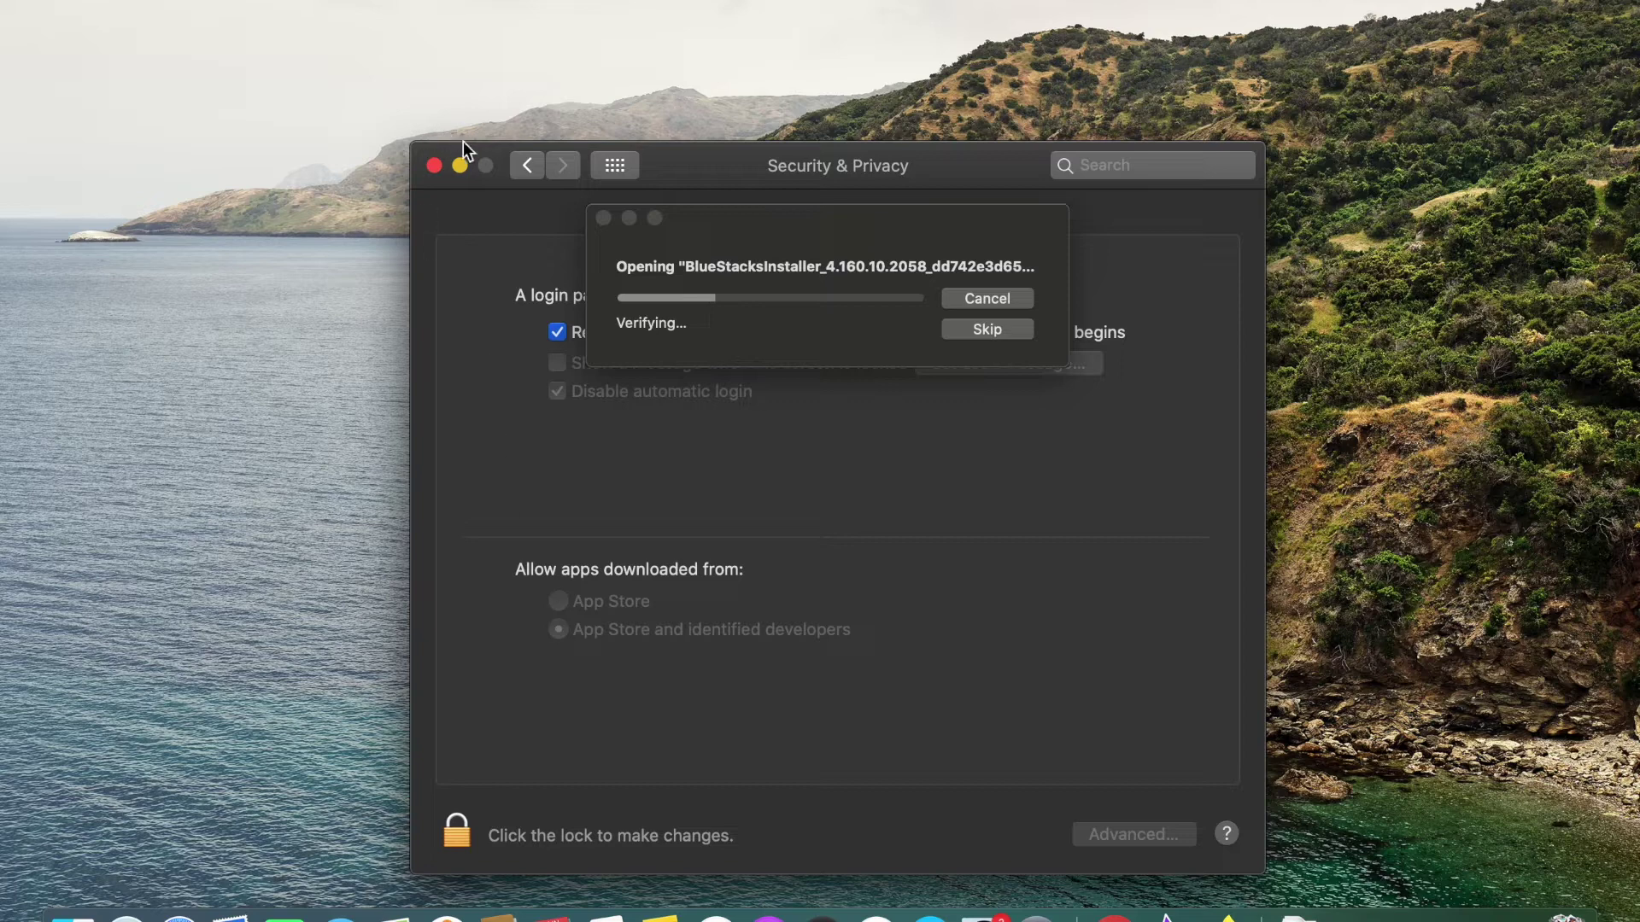
Launch BlueStacks Installer from the disk image and confirm opening the internet-downloaded app
left_click(459, 165)
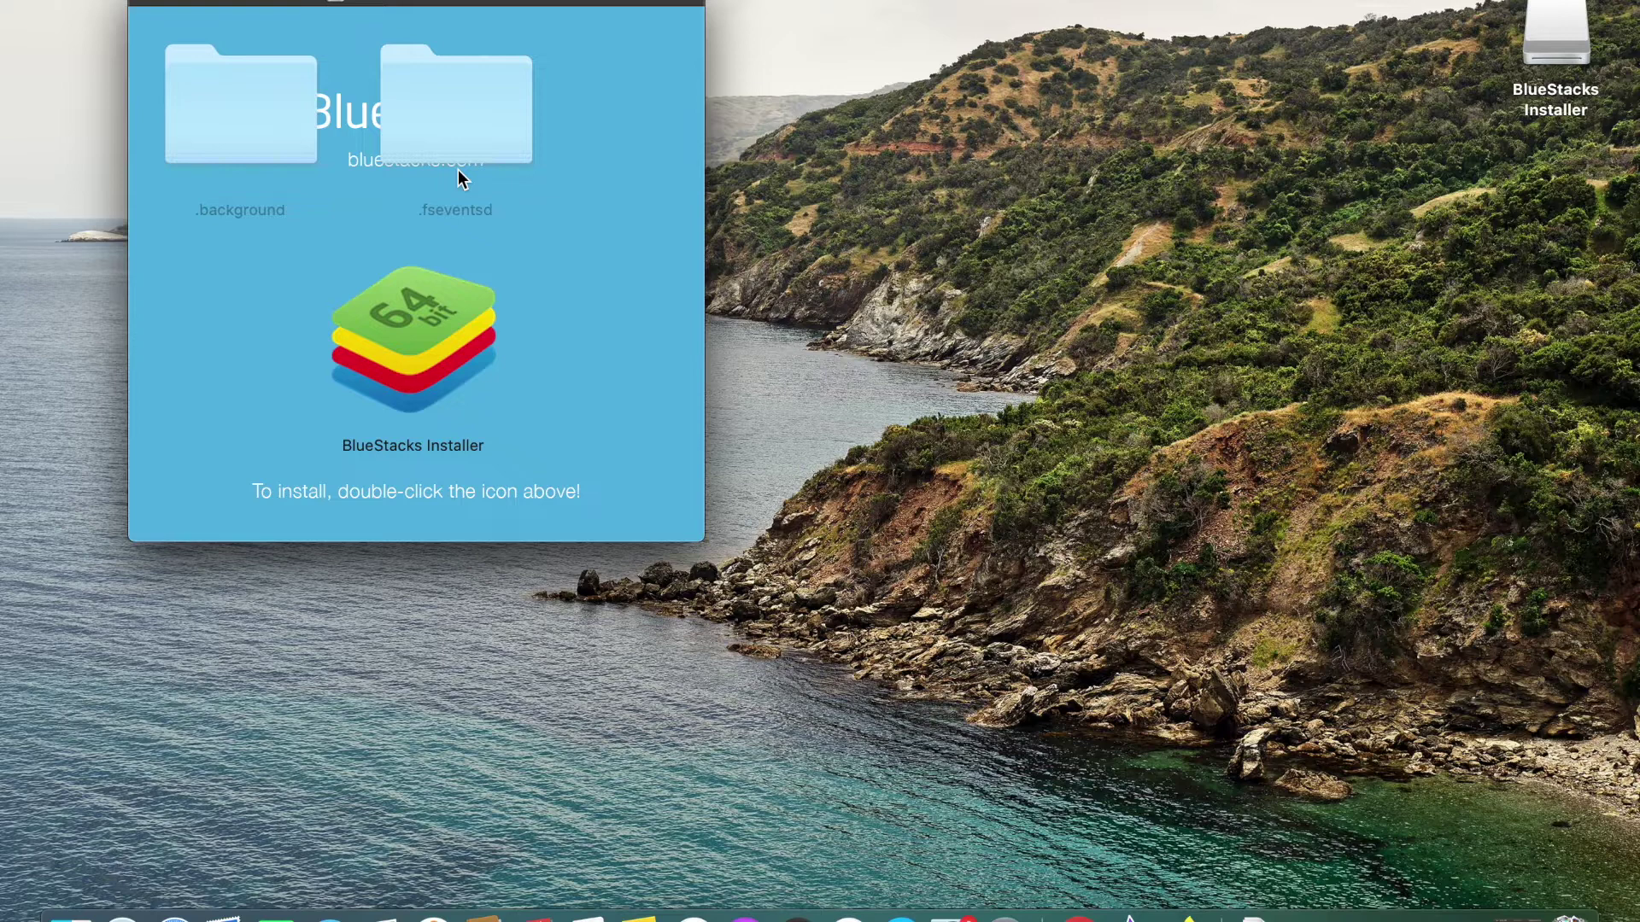
double_click(440, 339)
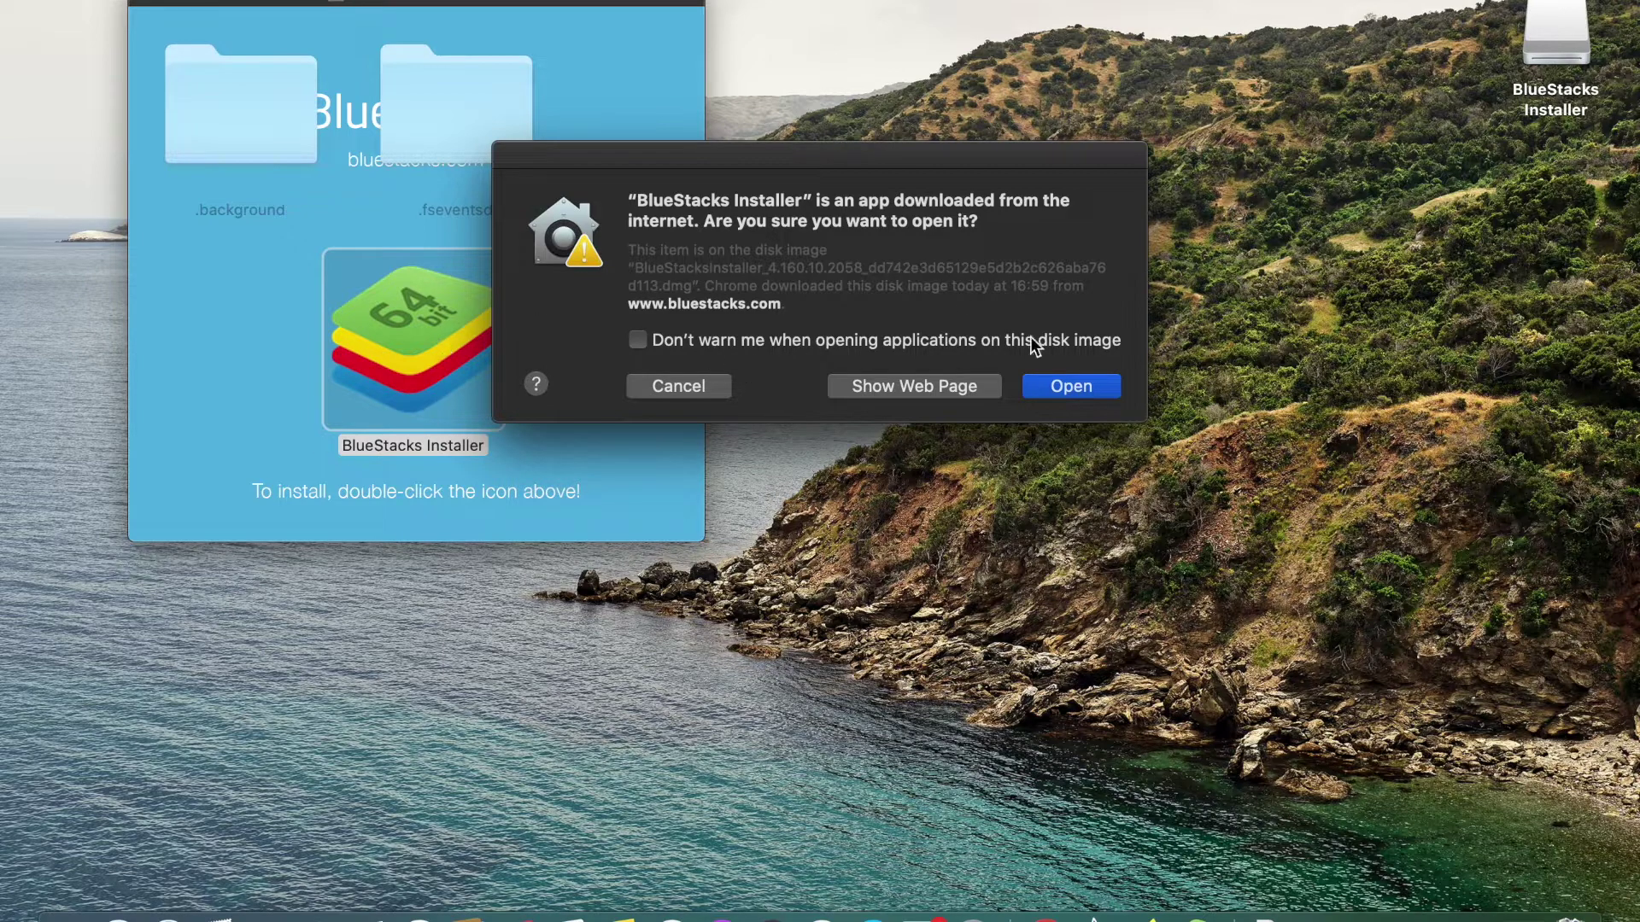
left_click(1073, 388)
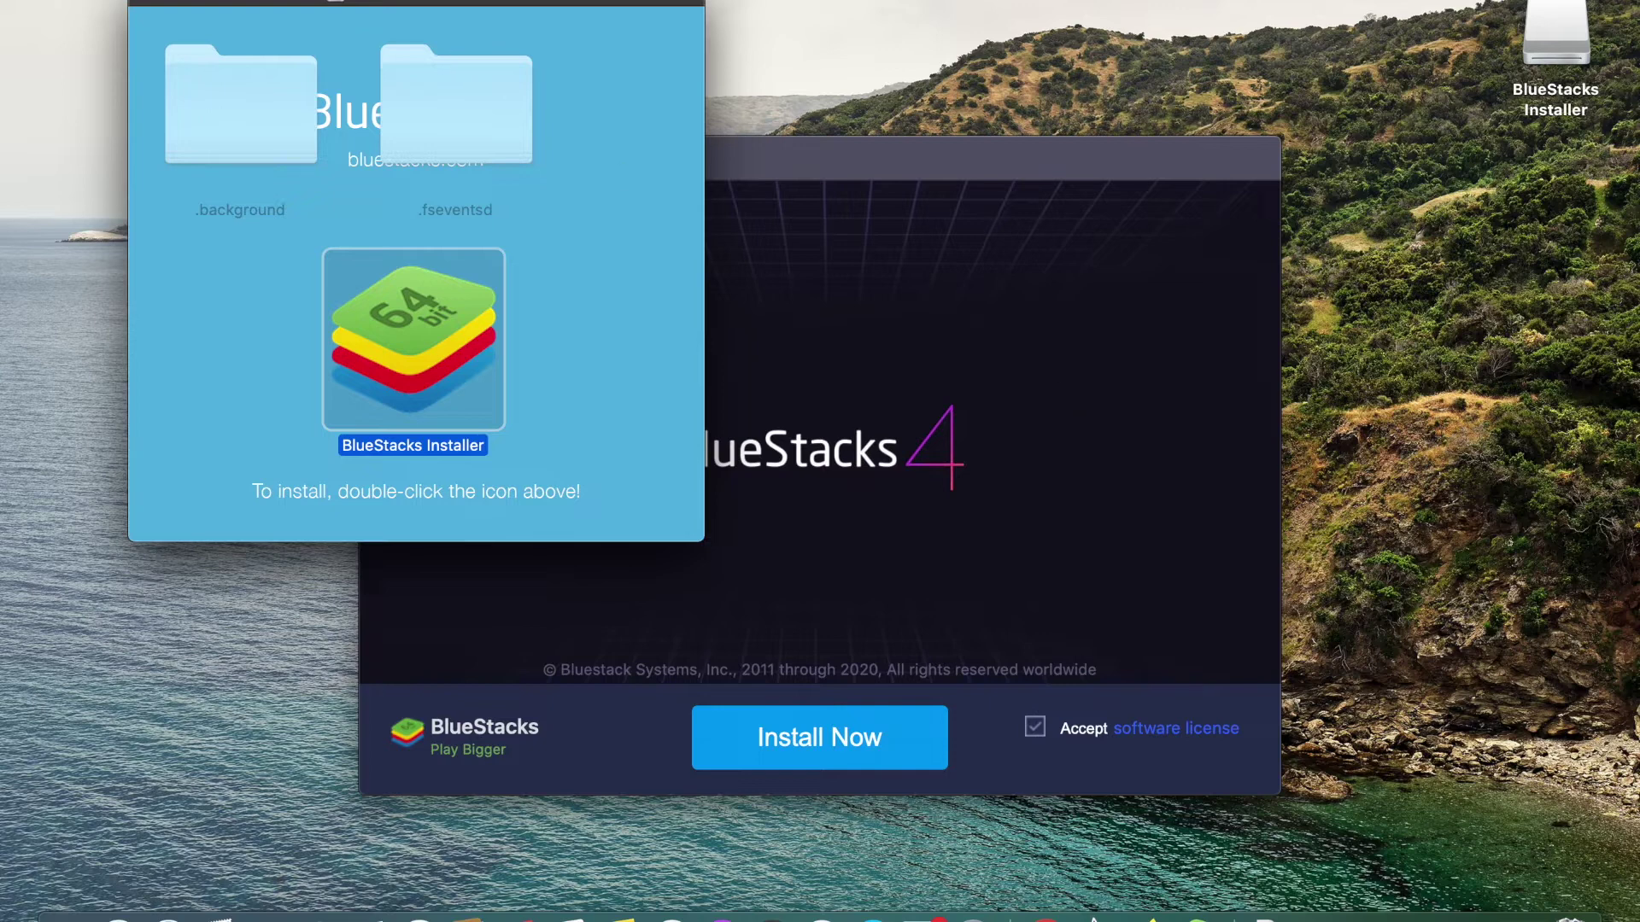
left_click(192, 7)
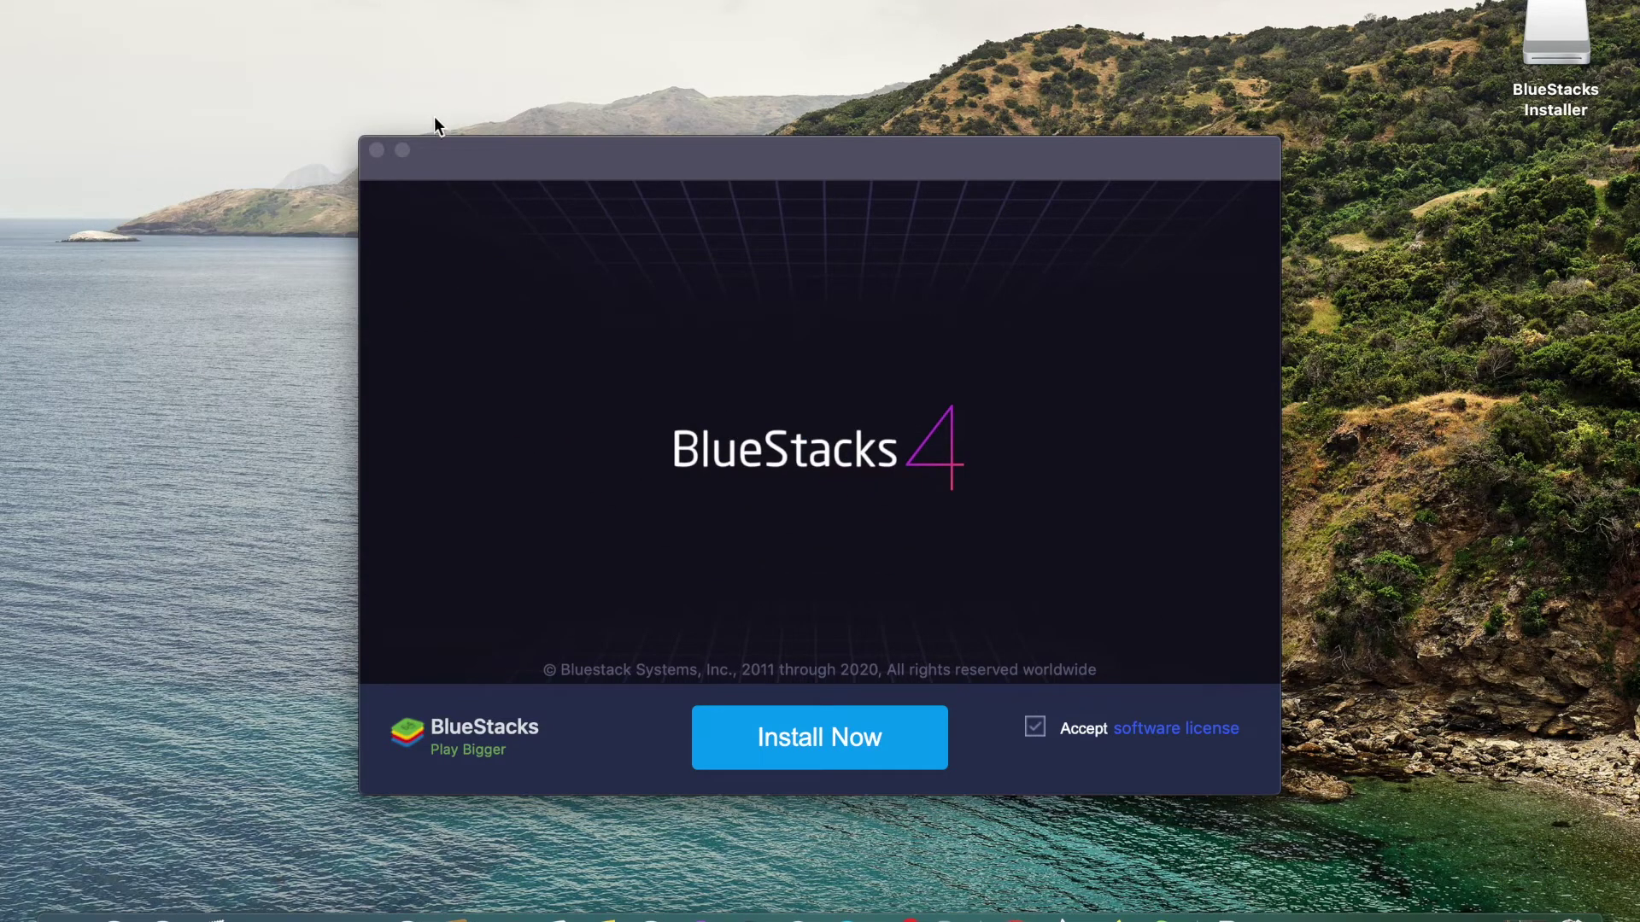
Start Install Now and authorize the BlueStacks helper tool with the Mac password
left_click(836, 753)
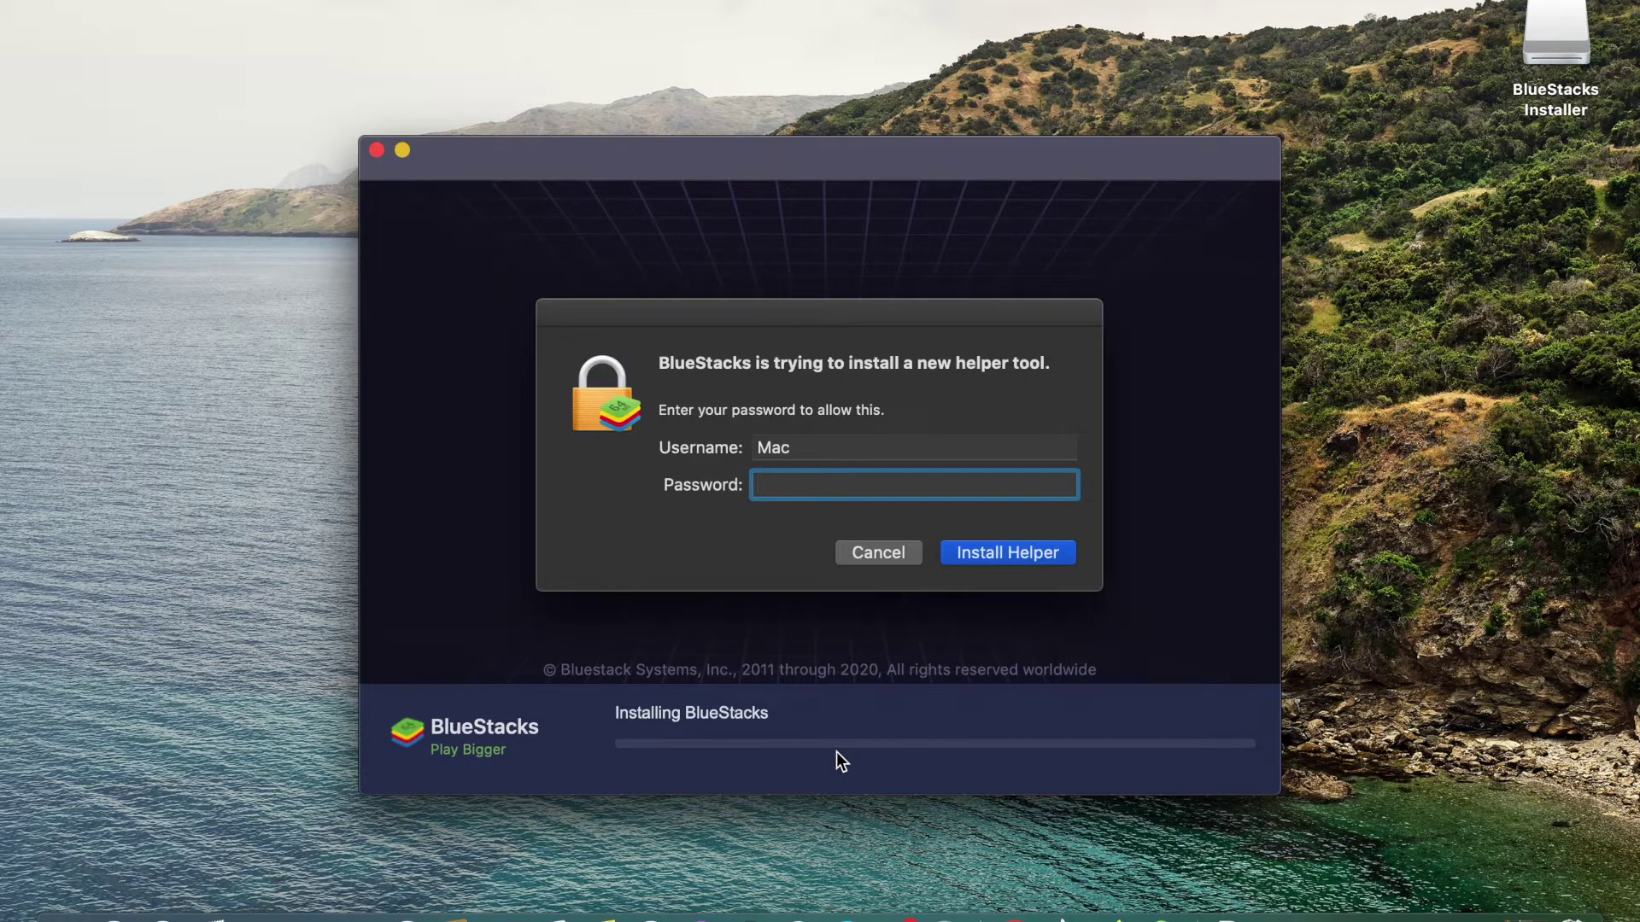
type("**")
type("****")
key("Return")
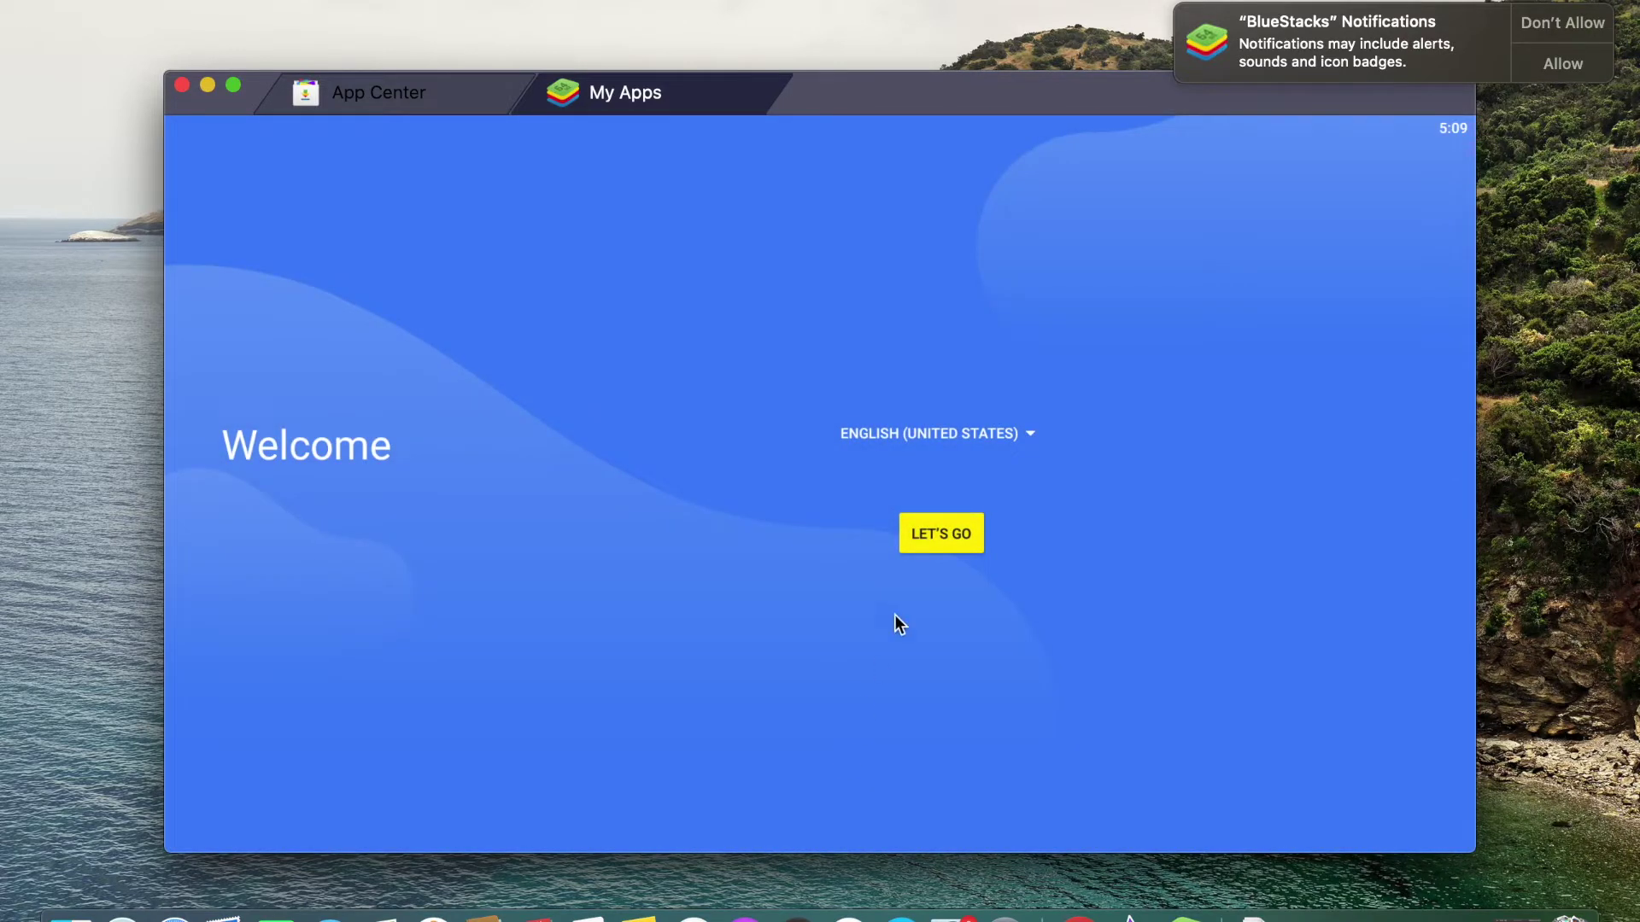
Choose English (United Kingdom) as the Android setup language and proceed with LET'S GO
left_click(969, 436)
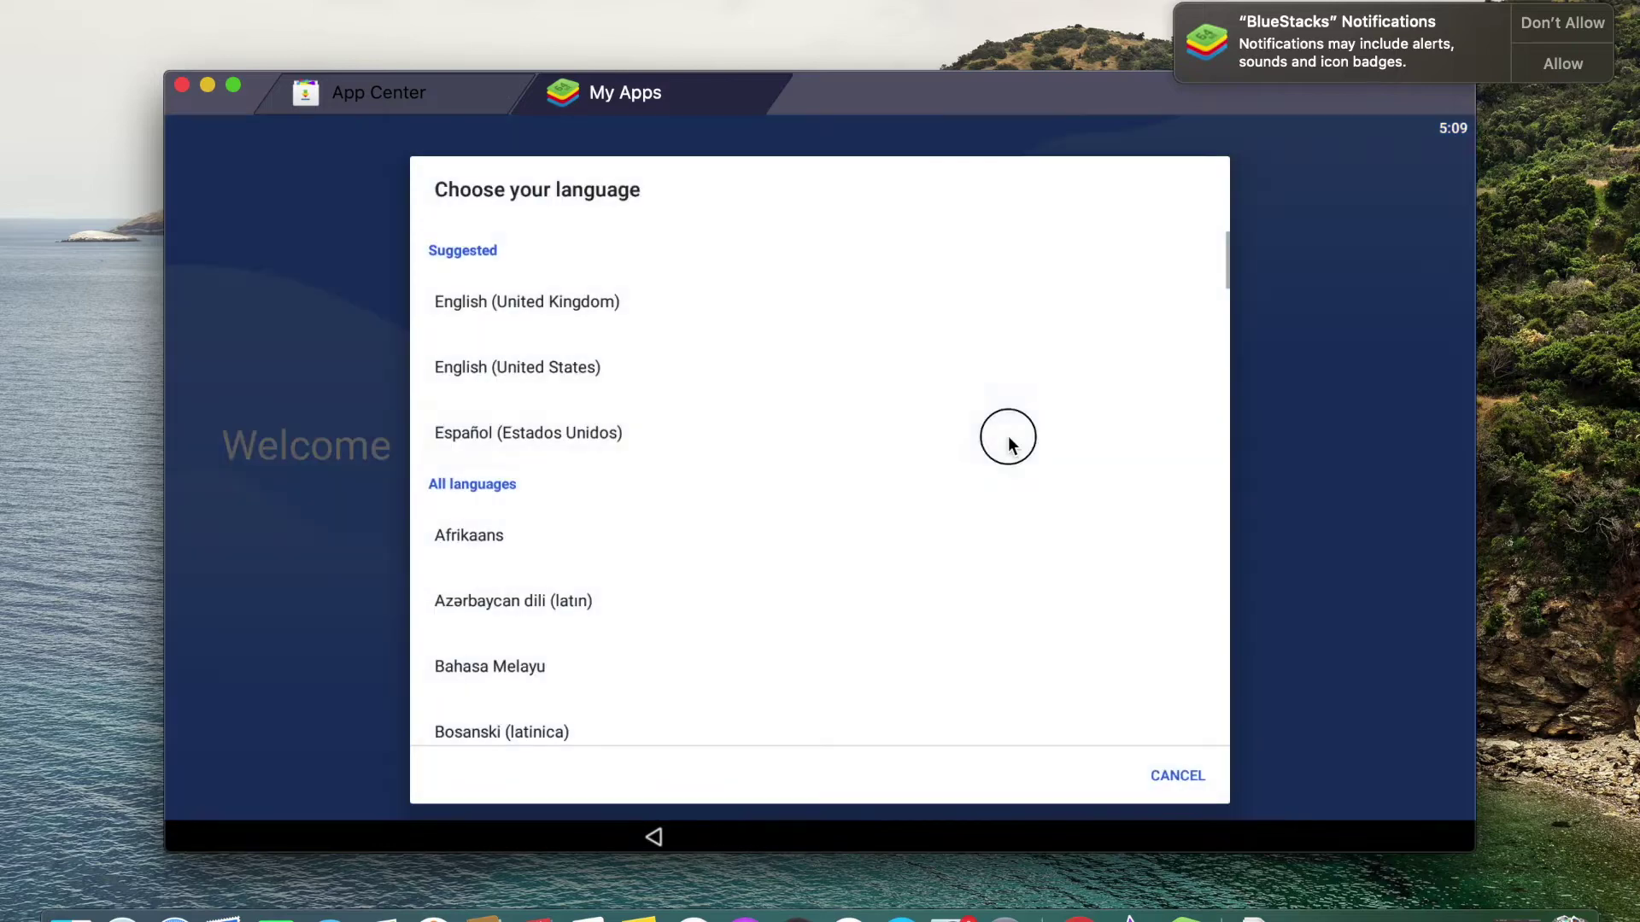
left_click(1009, 436)
left_click(973, 444)
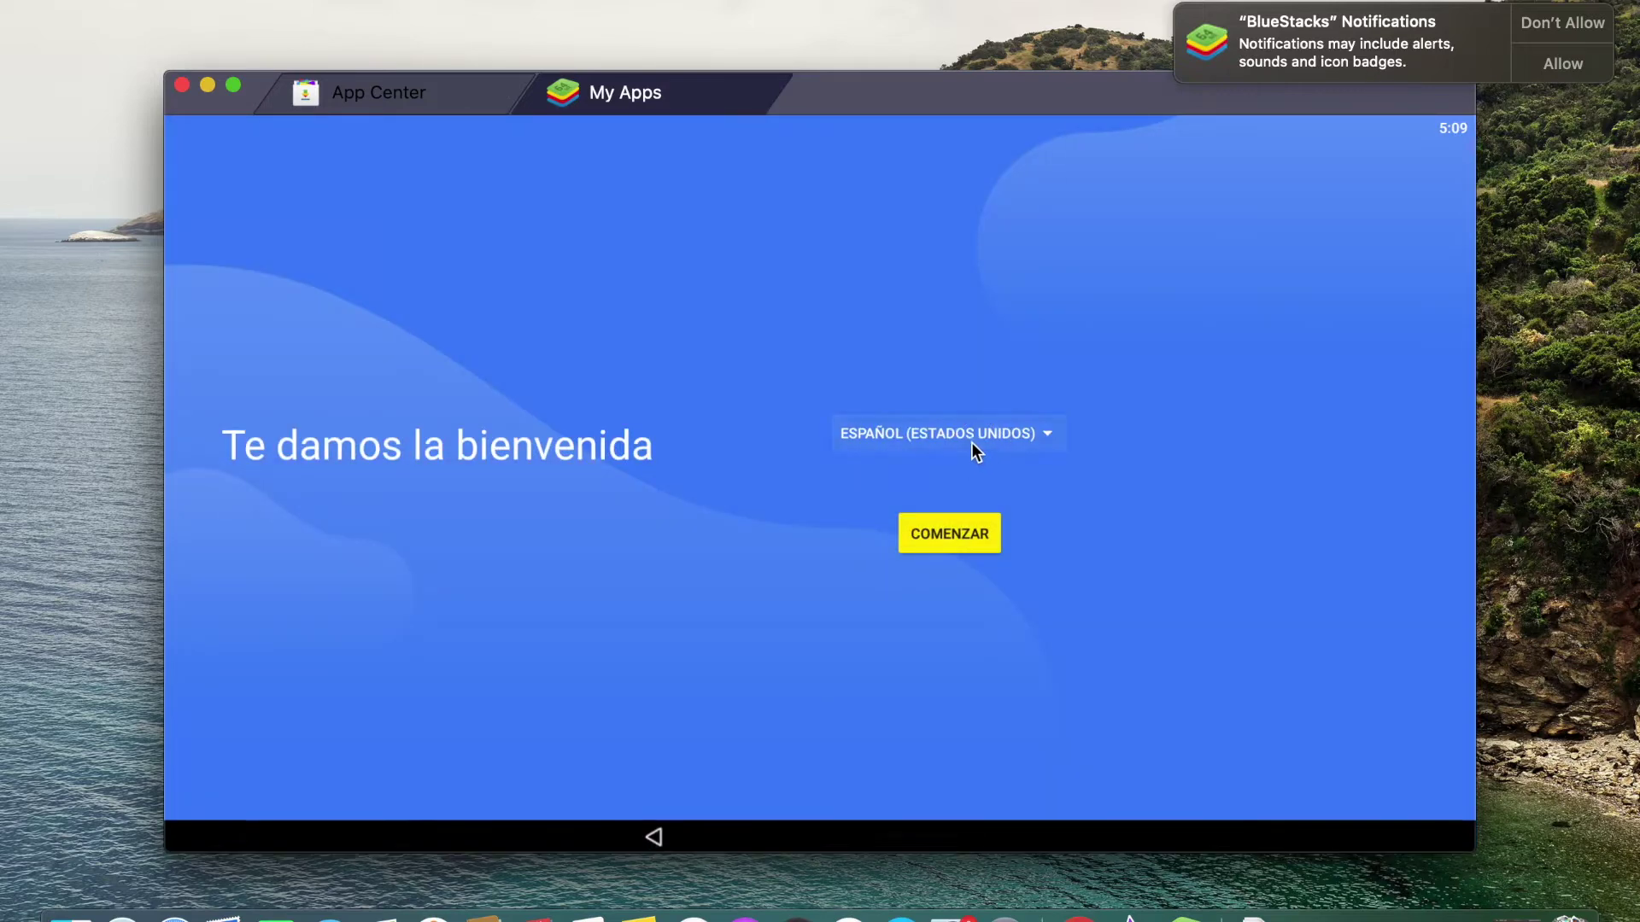
left_click(606, 303)
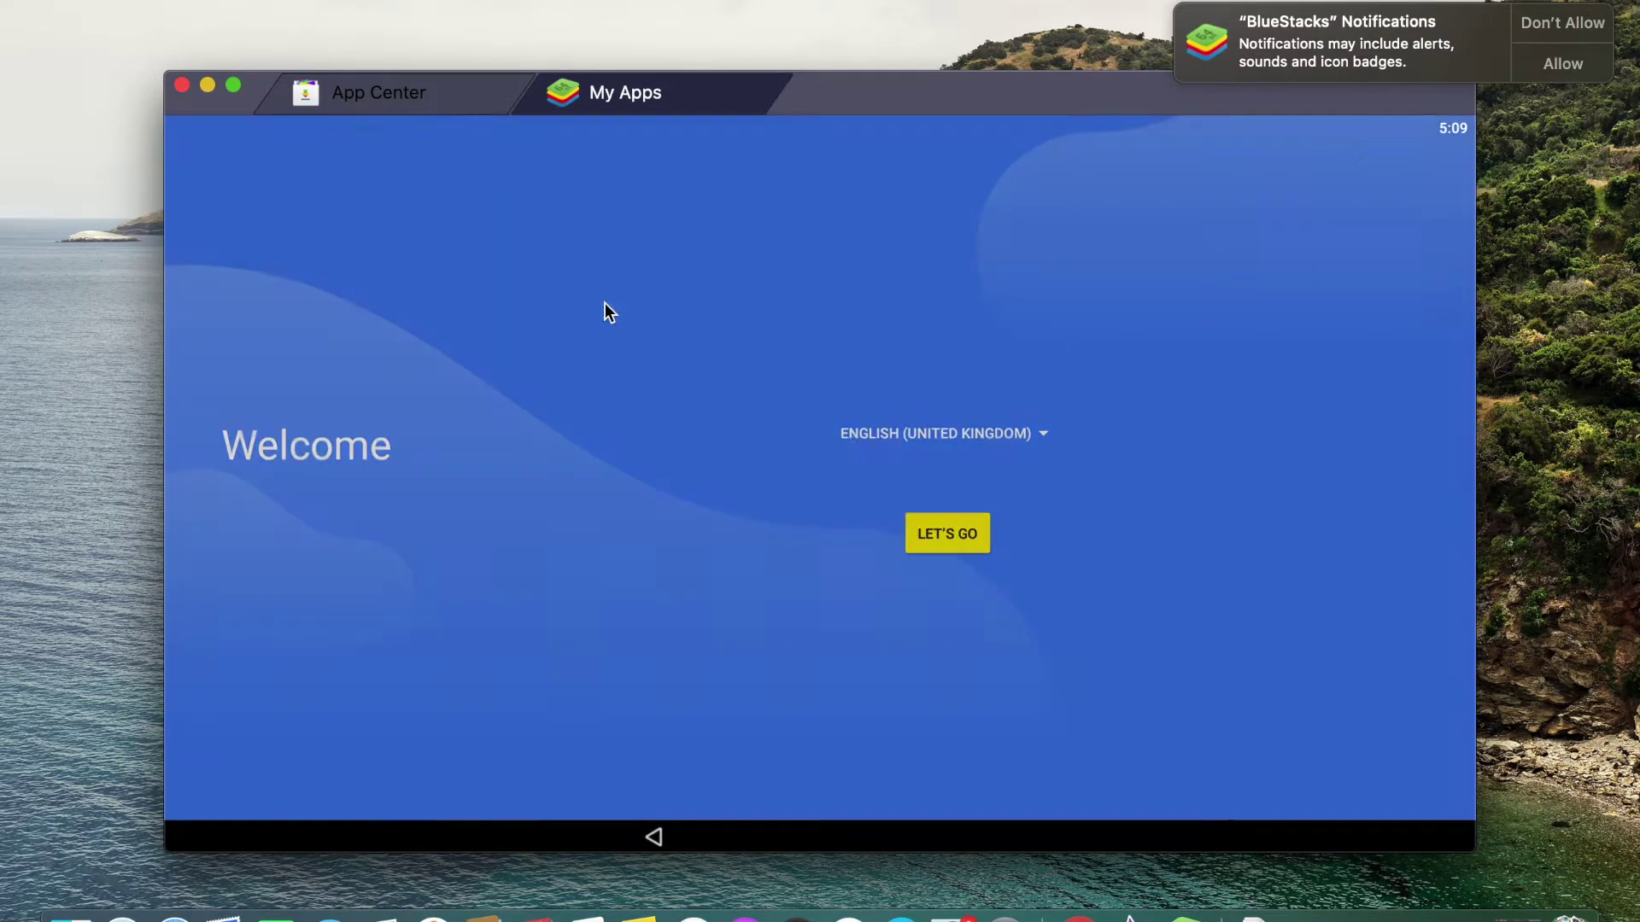
left_click(942, 536)
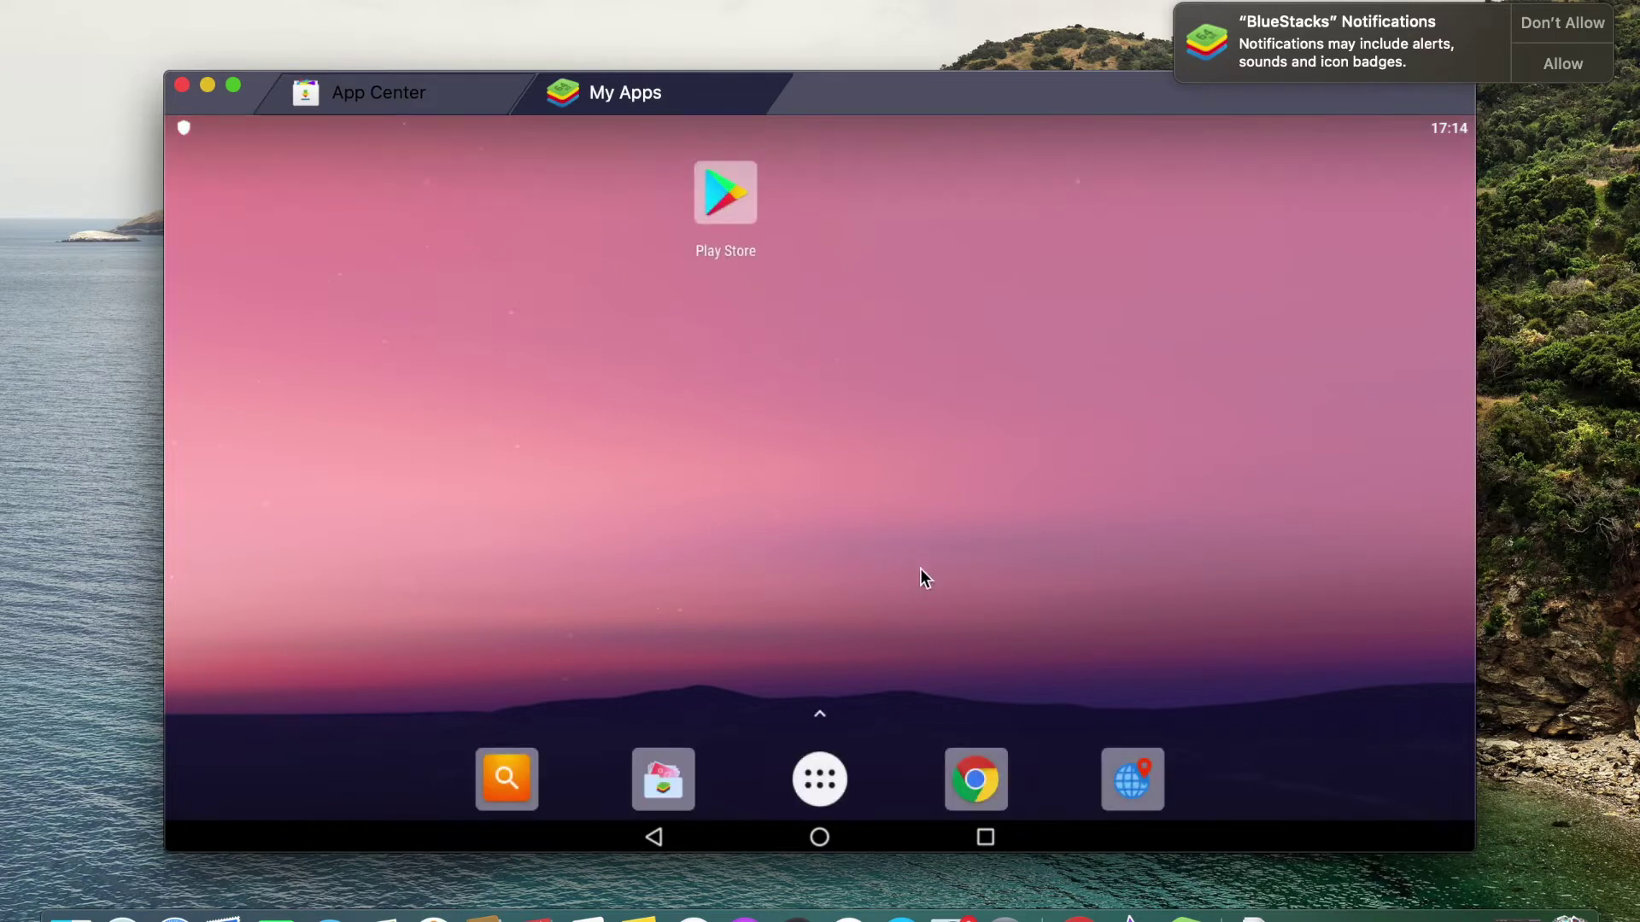
Dismiss the notifications banner, make BlueStacks full screen, and launch the Play Store
left_click(1561, 23)
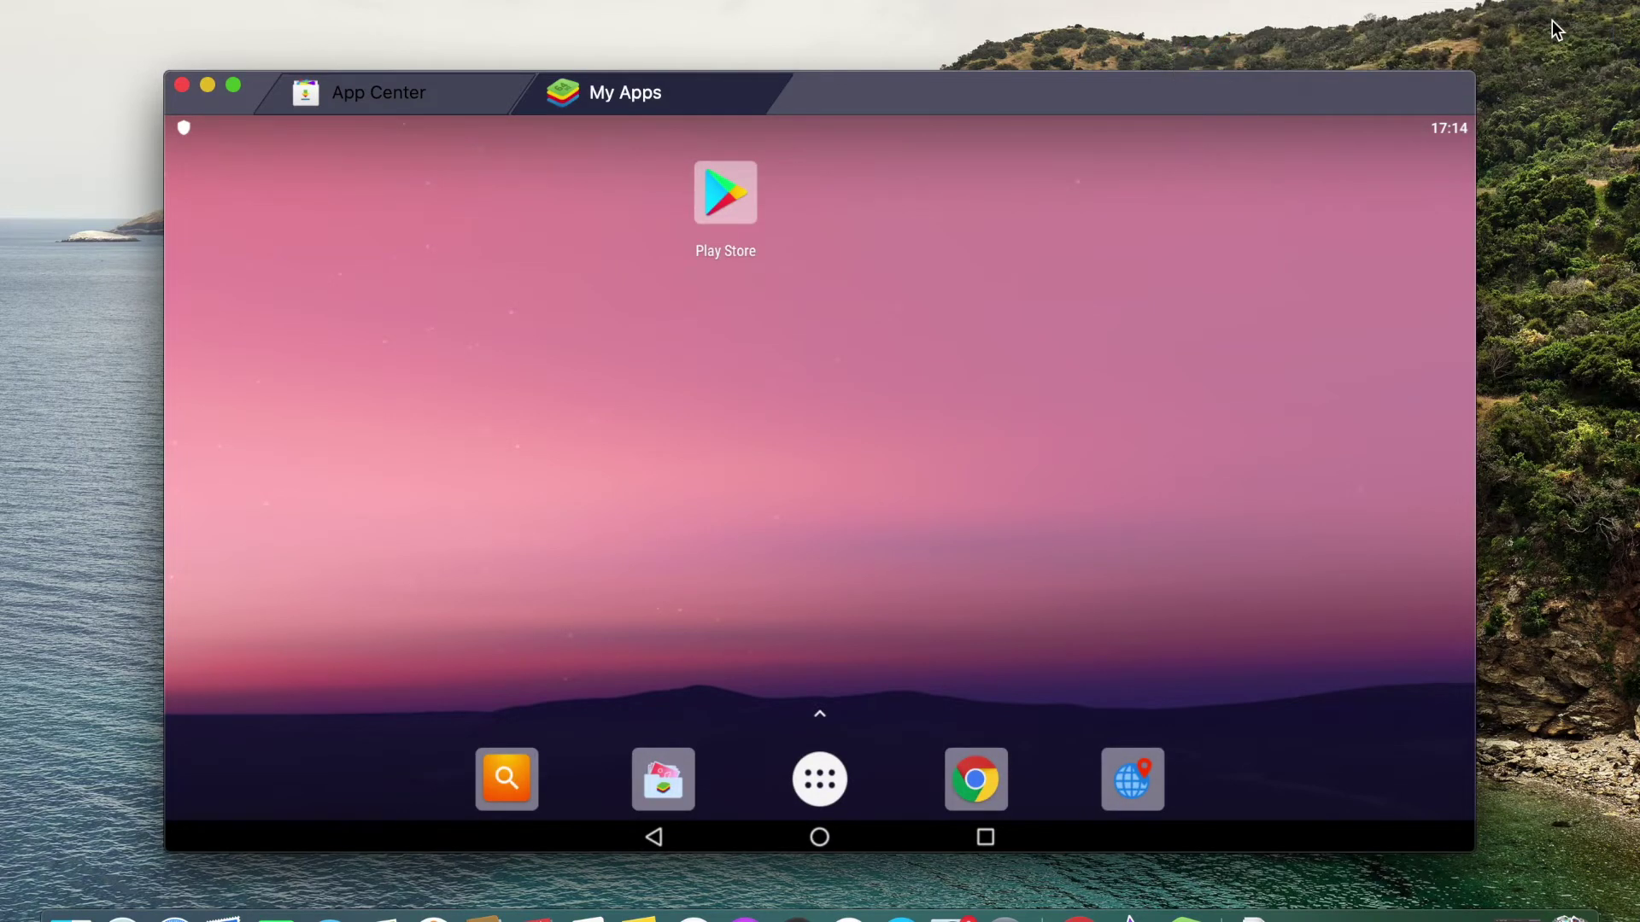
left_click(231, 93)
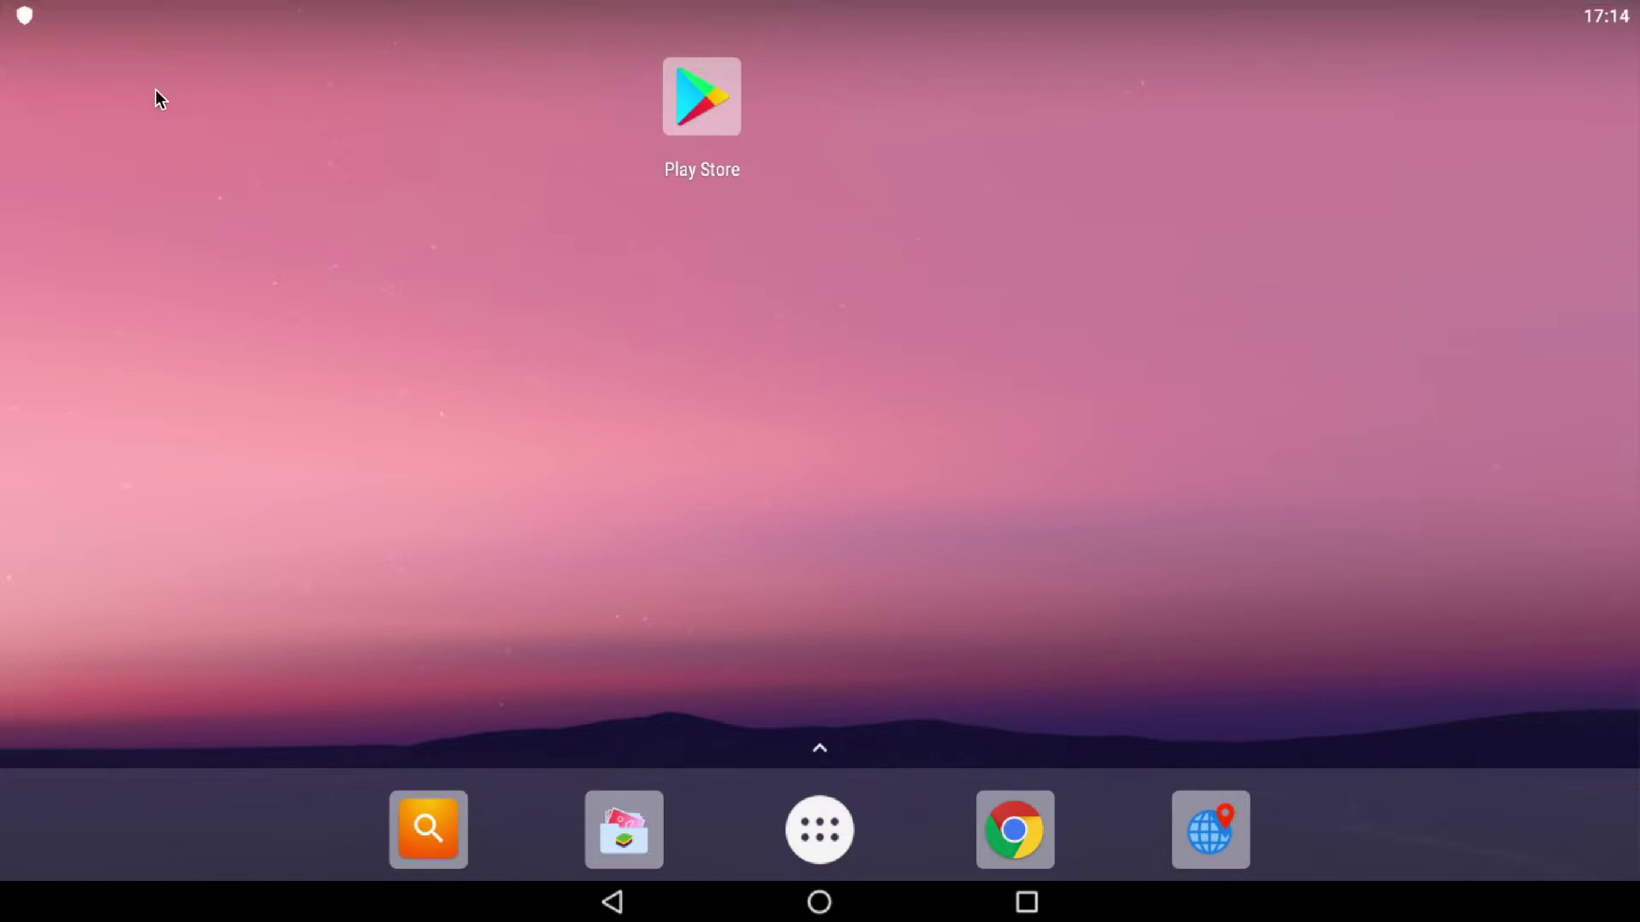
left_click(705, 105)
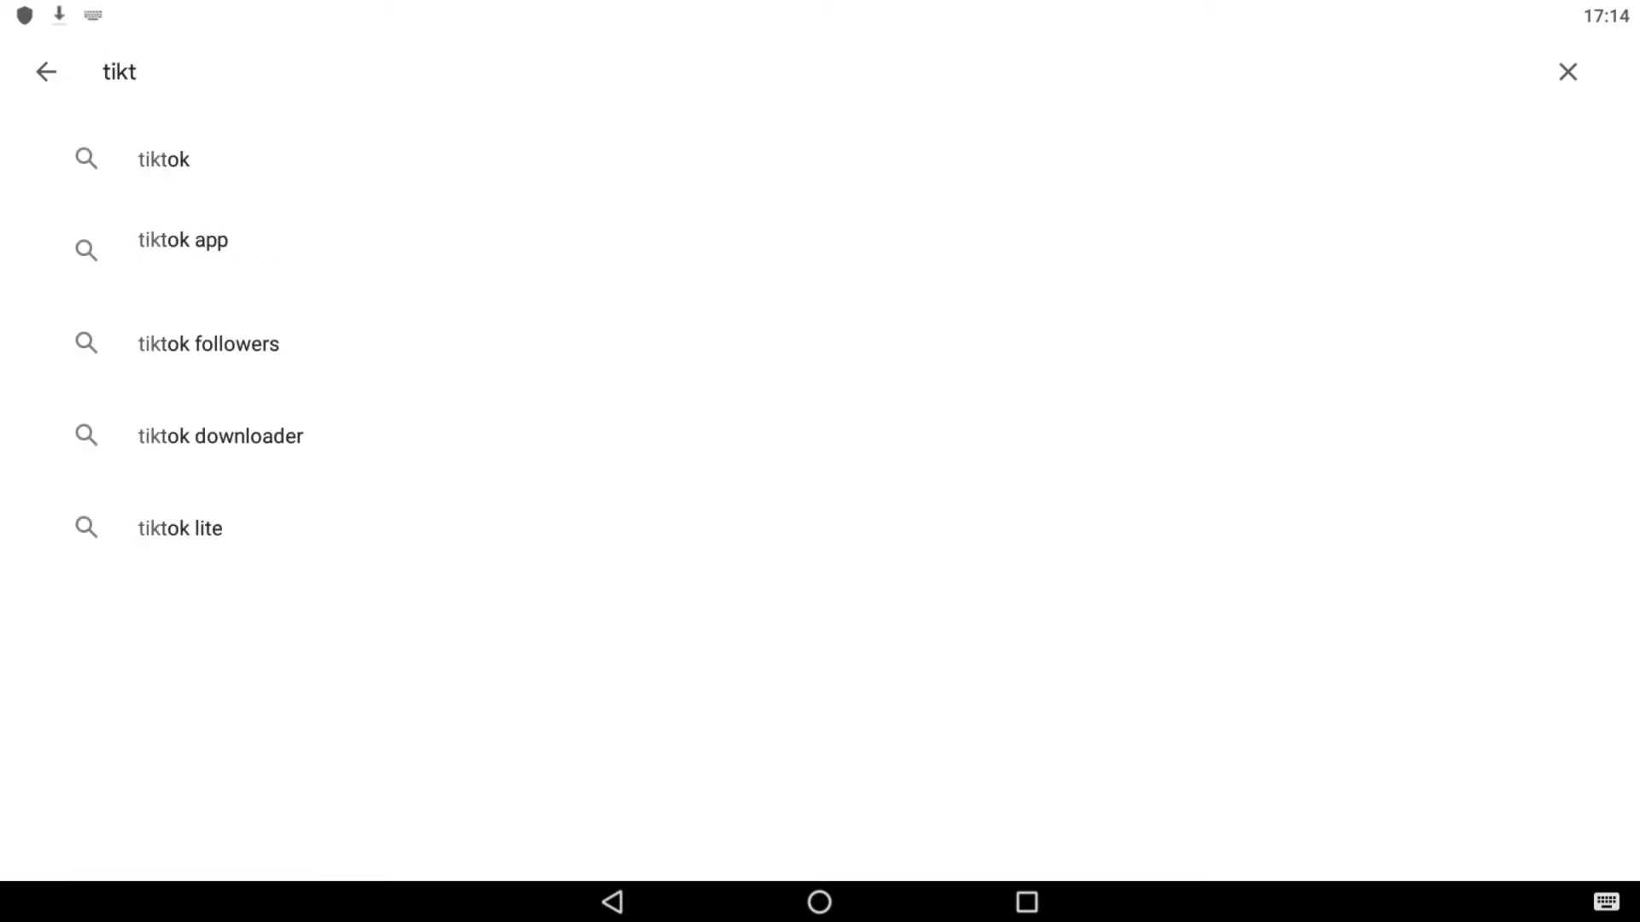
type("ok")
Search the Play Store for 'tiktok', open the TikTok page, and start Install
key("Return")
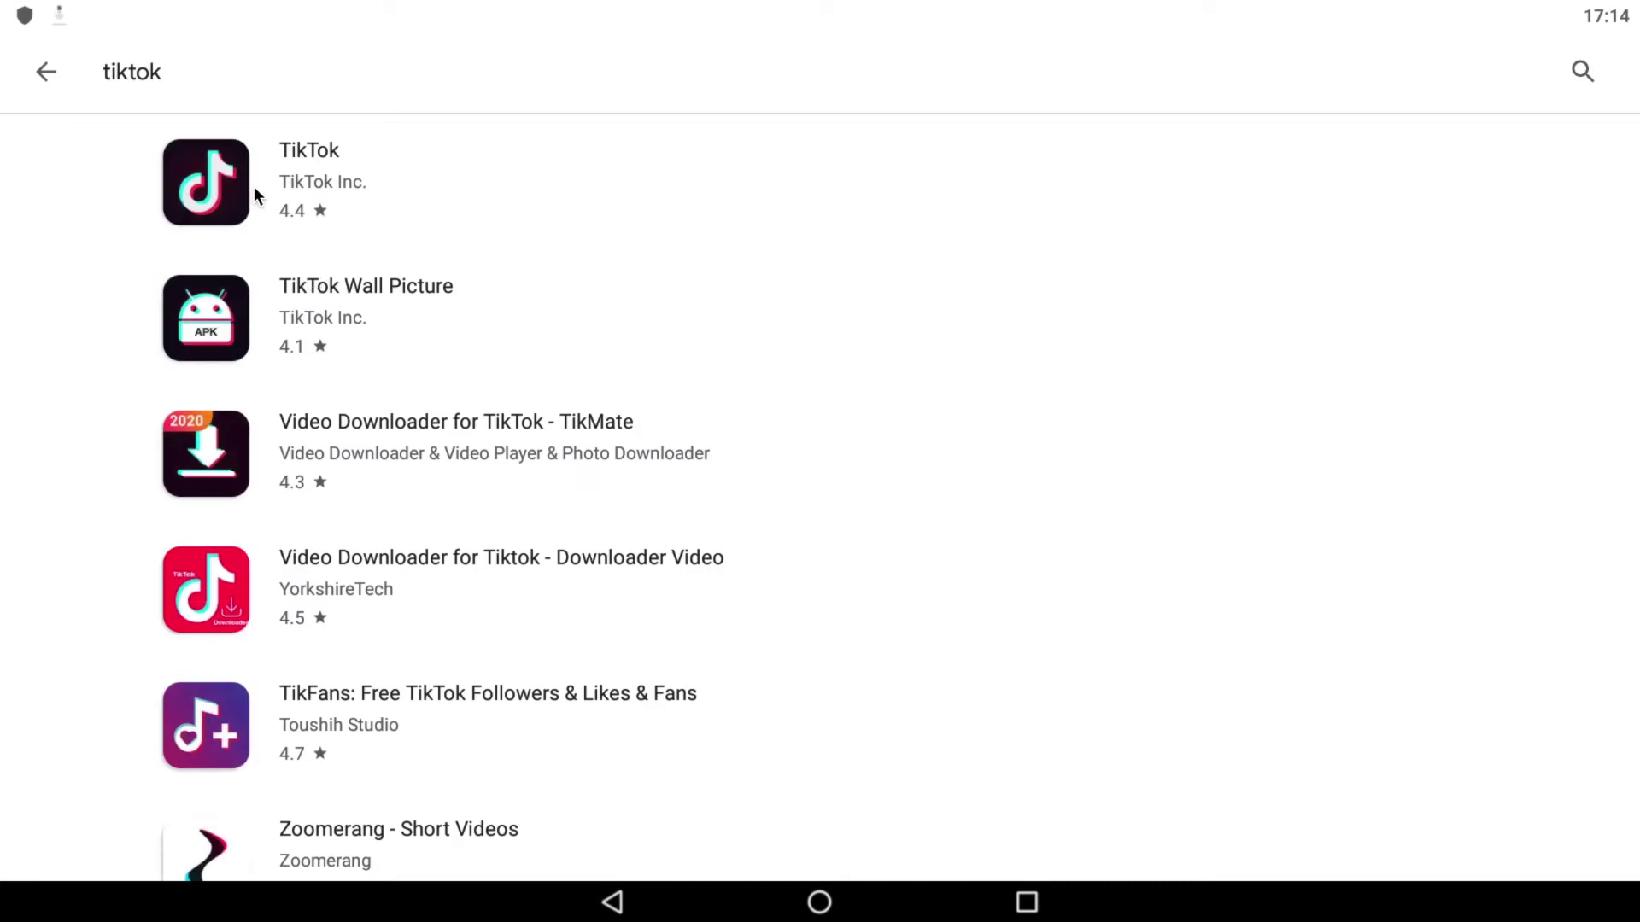
left_click(255, 185)
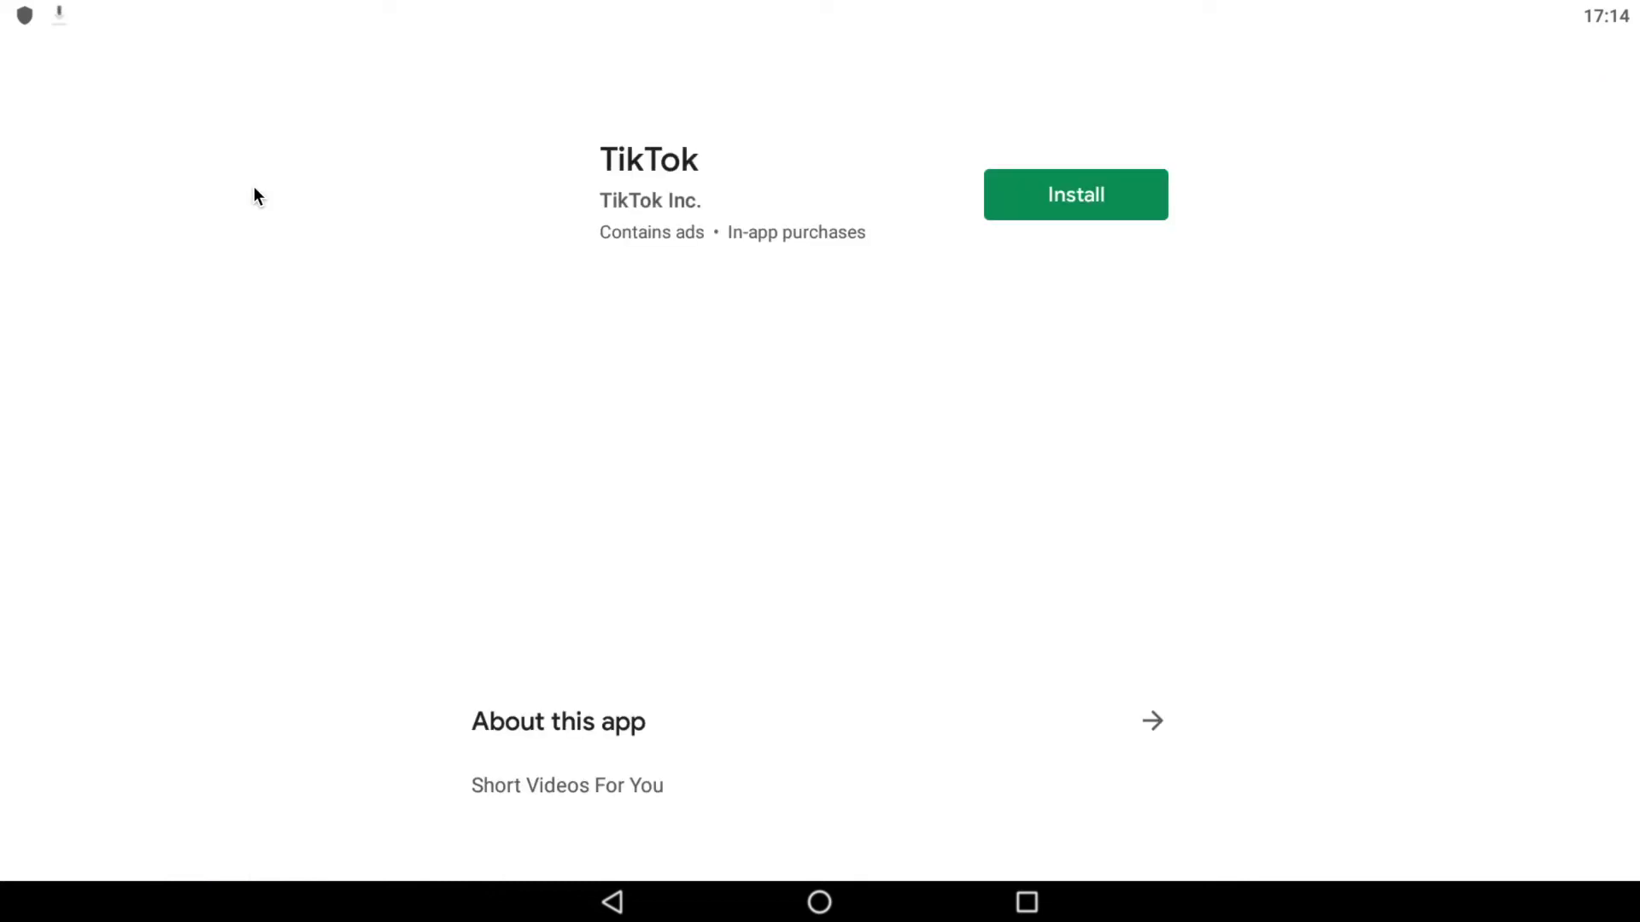
left_click(1060, 198)
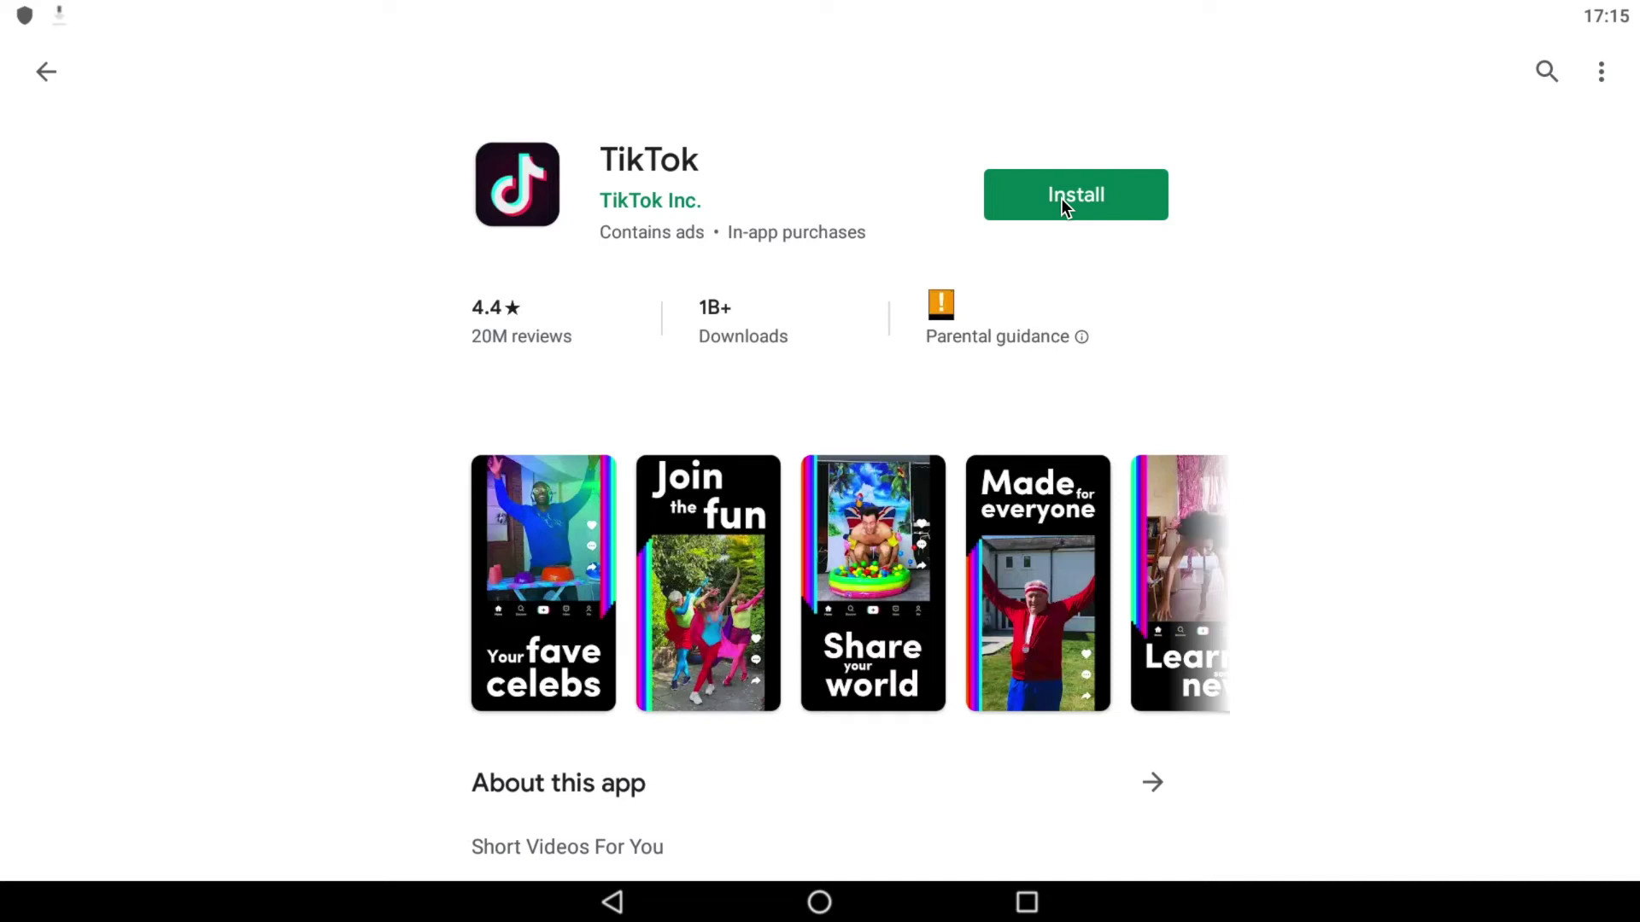
left_click(1061, 199)
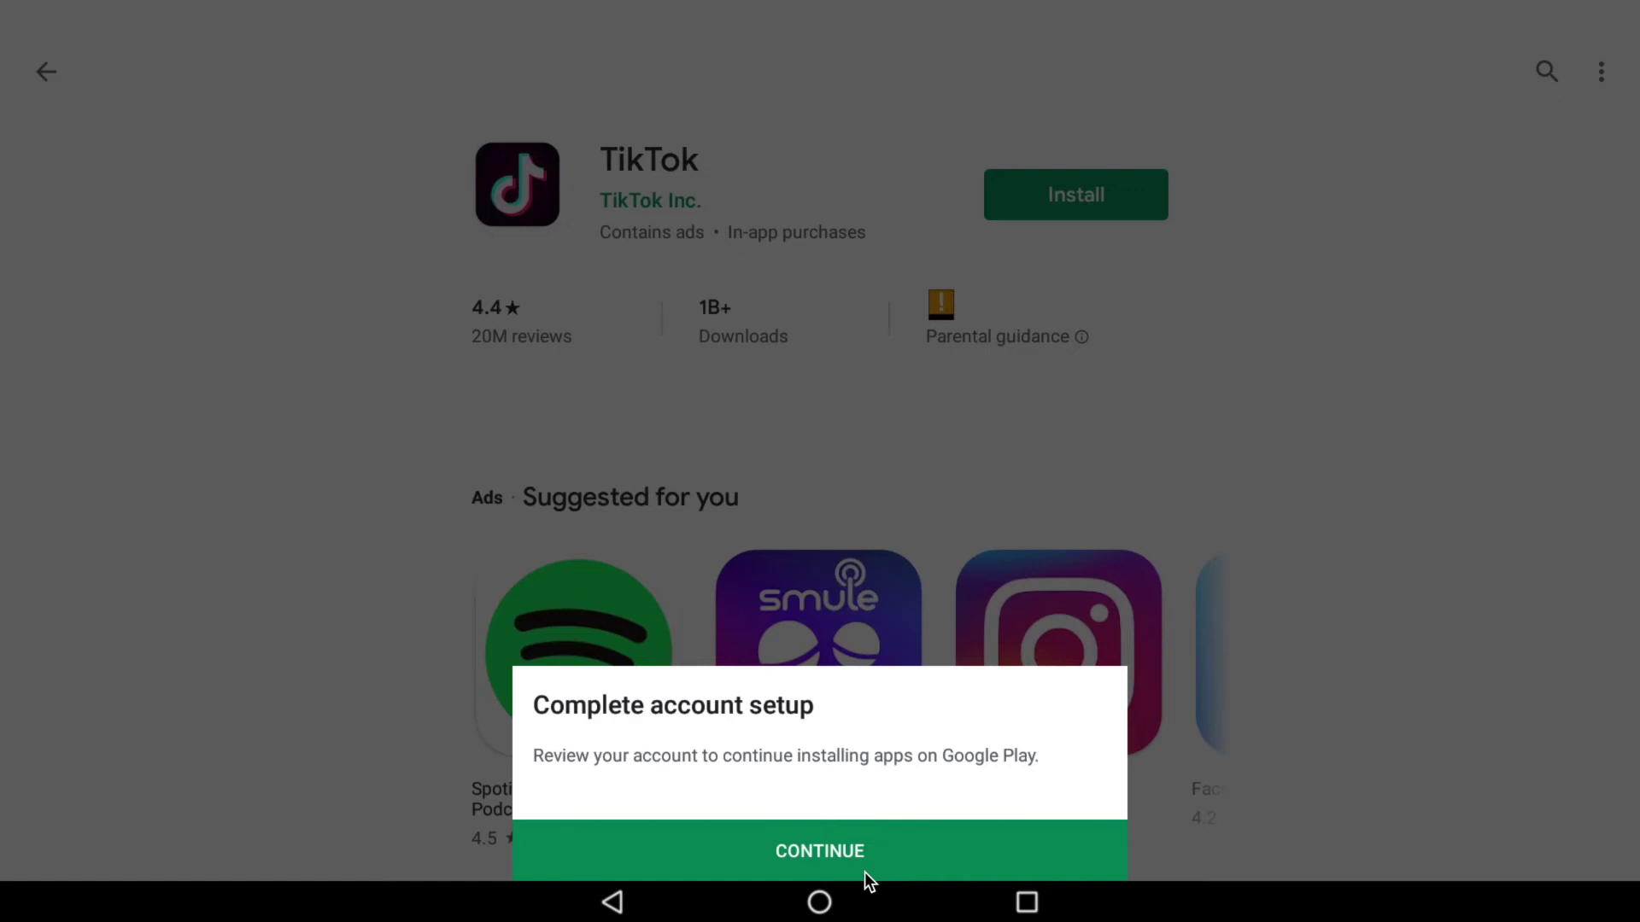
Continue past the Complete account setup prompt in Google Play
left_click(825, 849)
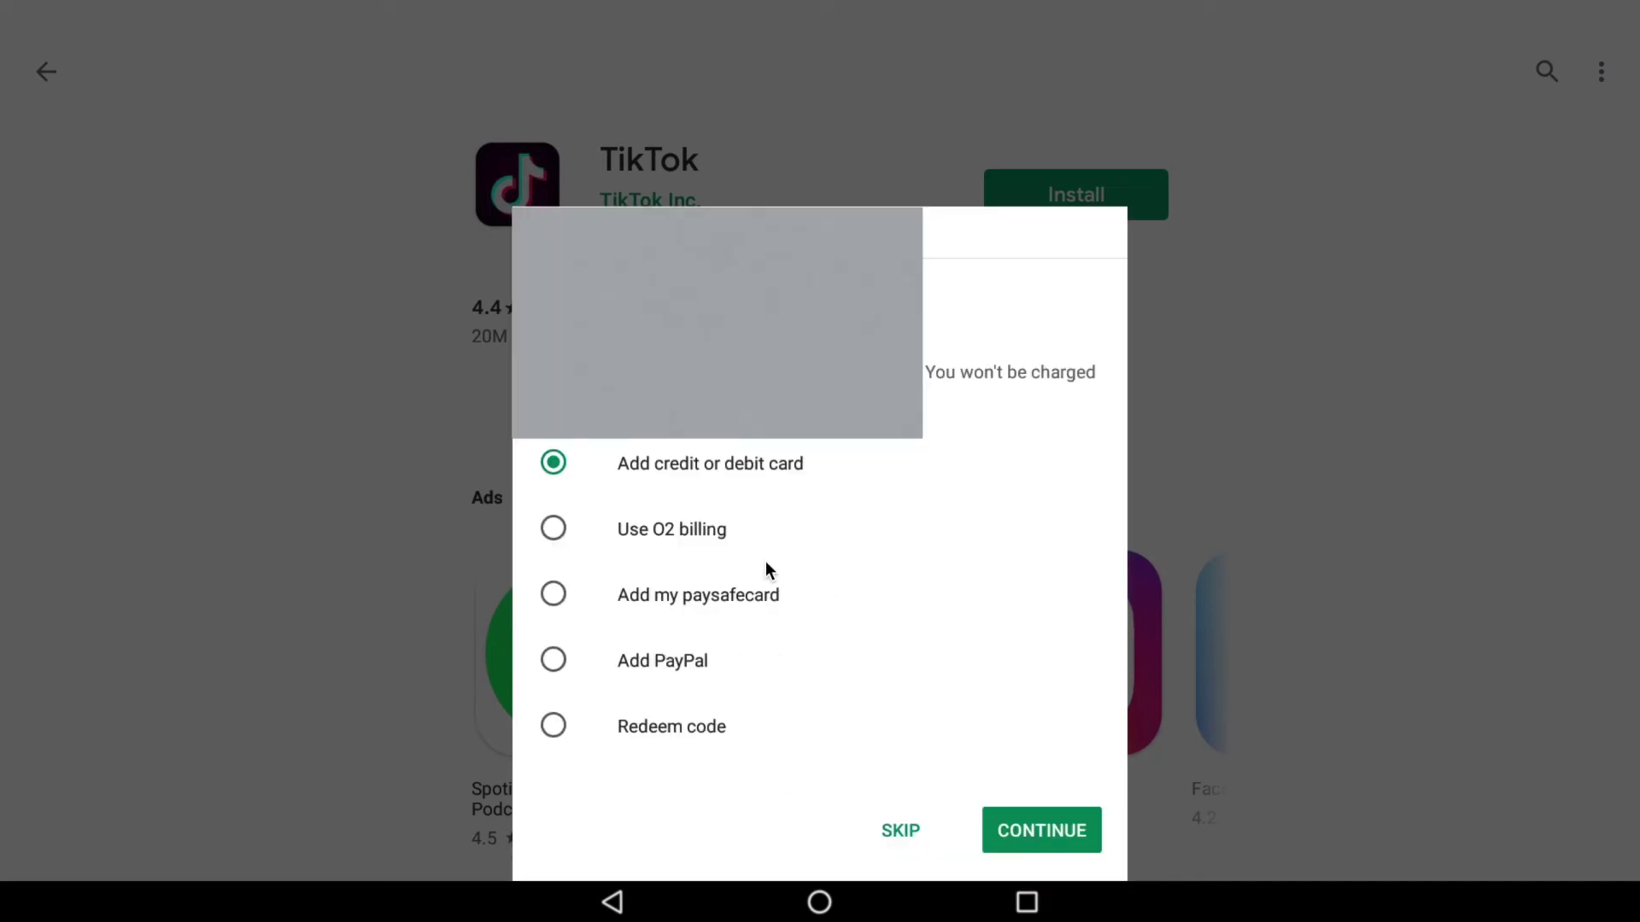